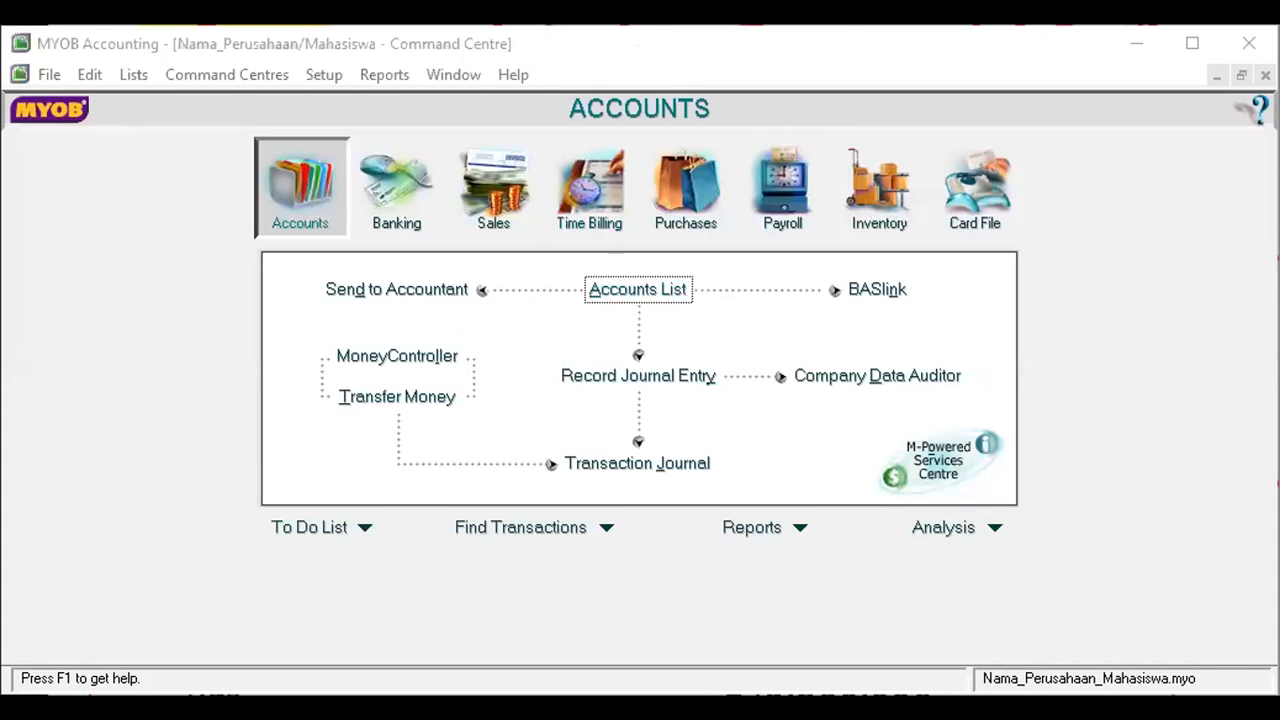
Step: Check the Historical Balancing Account among the equity accounts in the accounts list, and close the list
click(627, 288)
click(282, 118)
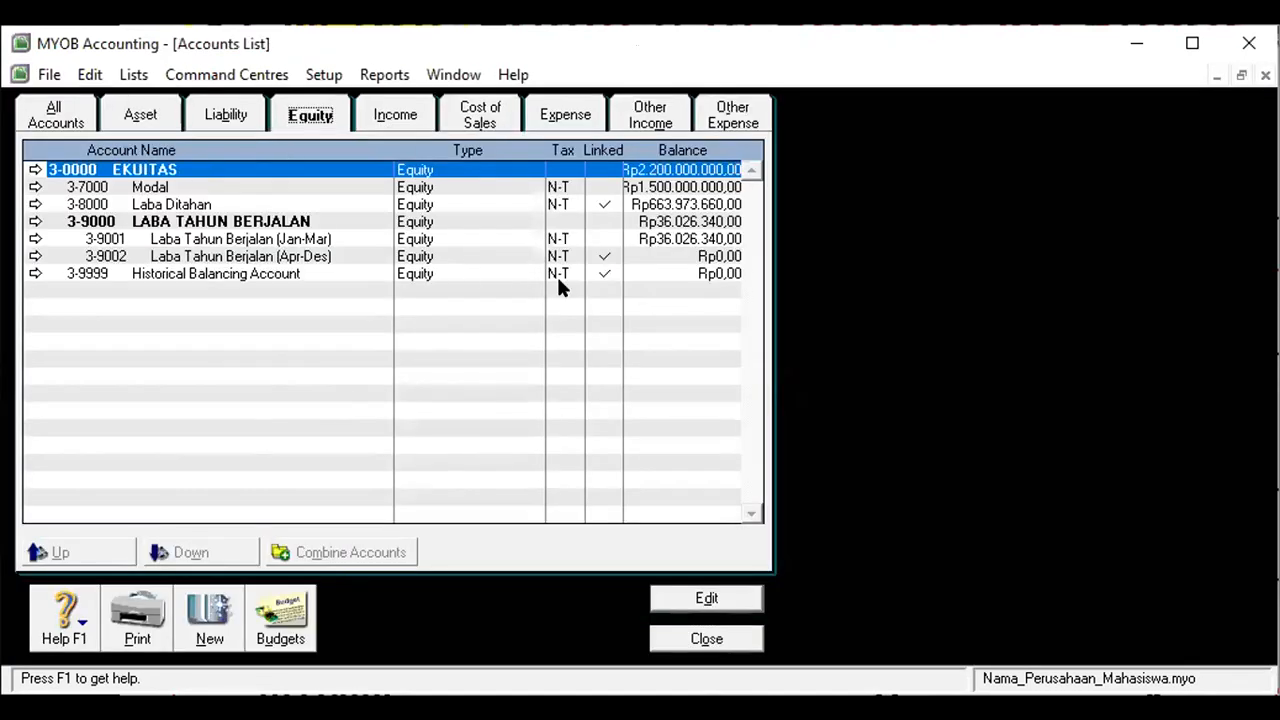
click(603, 277)
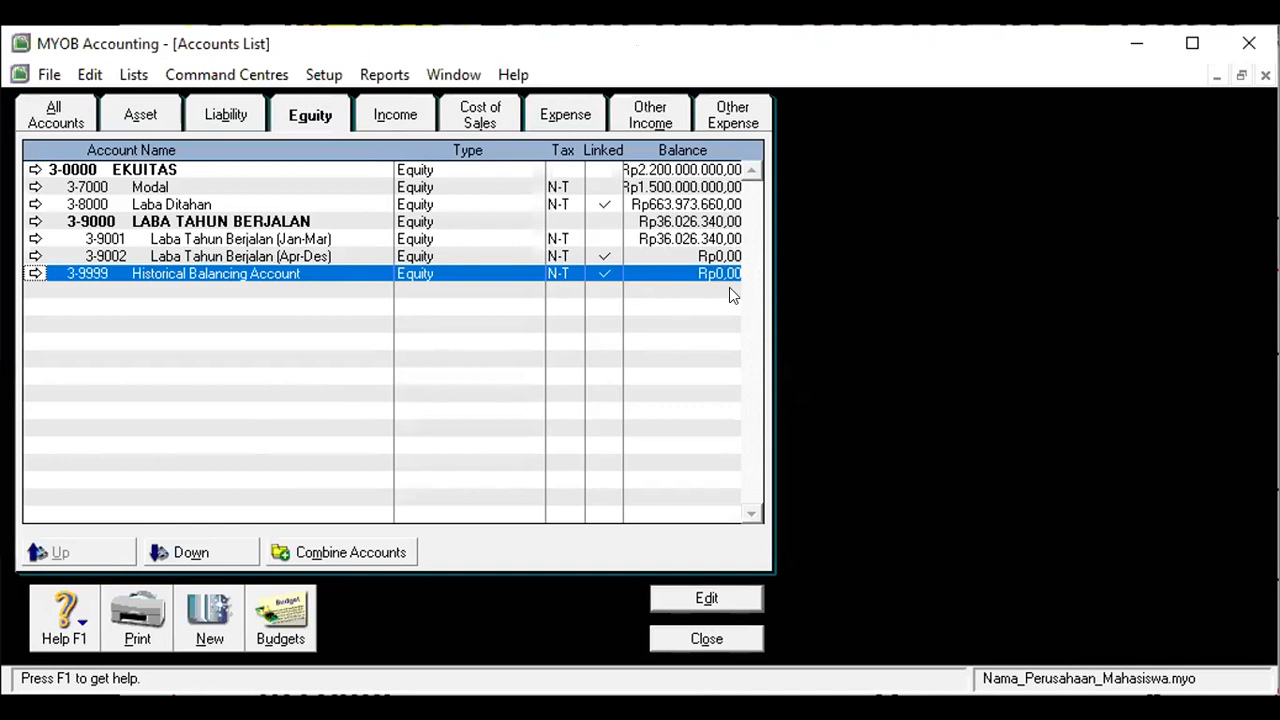
click(700, 637)
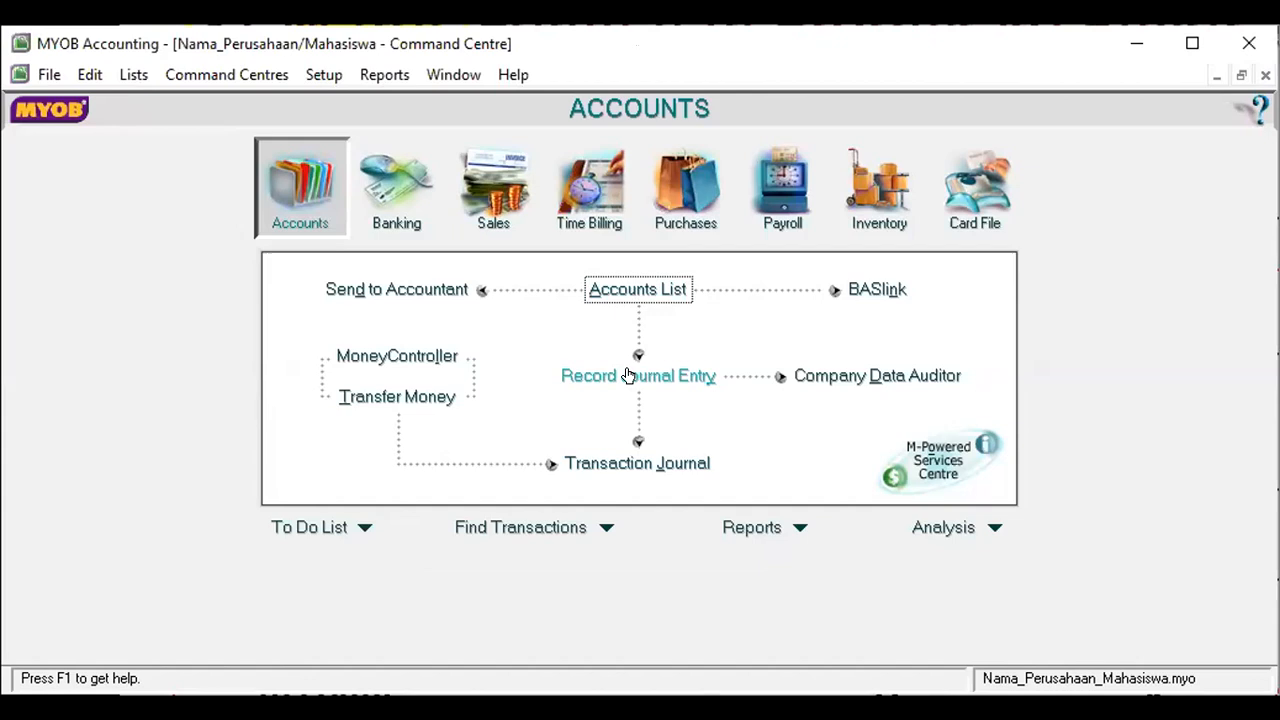
Step: Start a general journal entry dated 01/04/2020
click(628, 375)
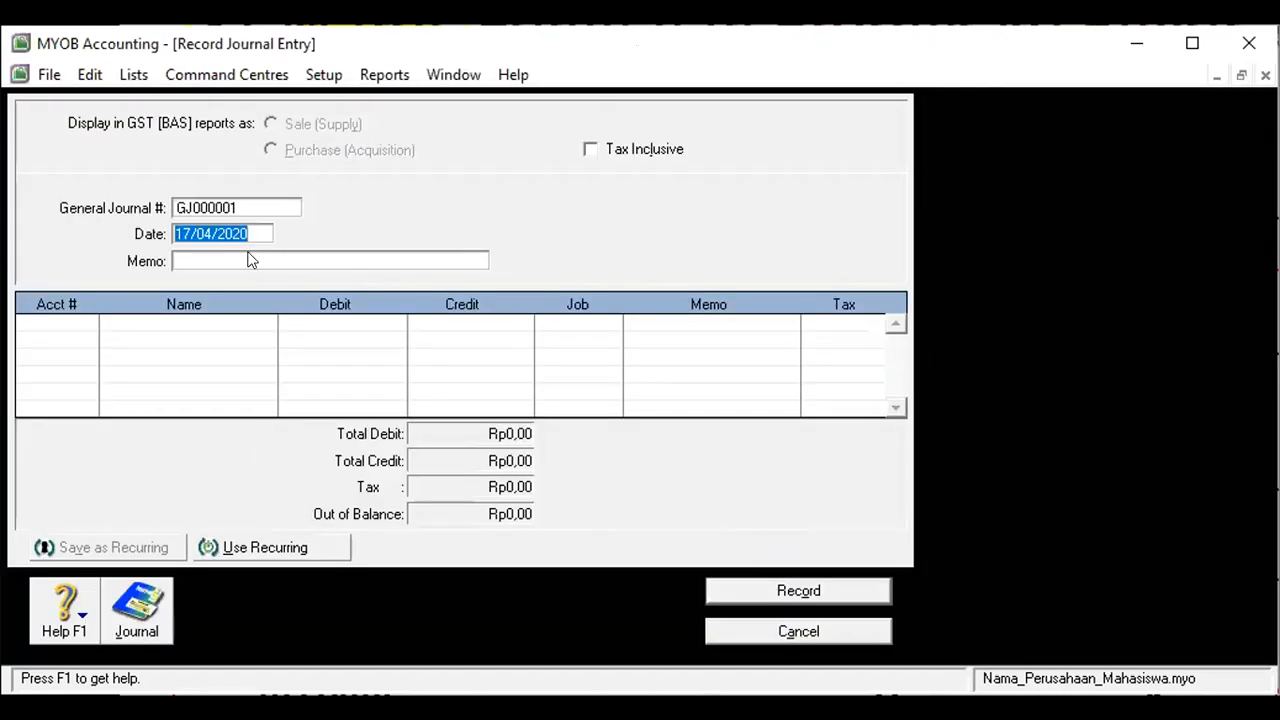
click(190, 231)
double_click(184, 231)
click(178, 231)
drag(190, 232, 149, 231)
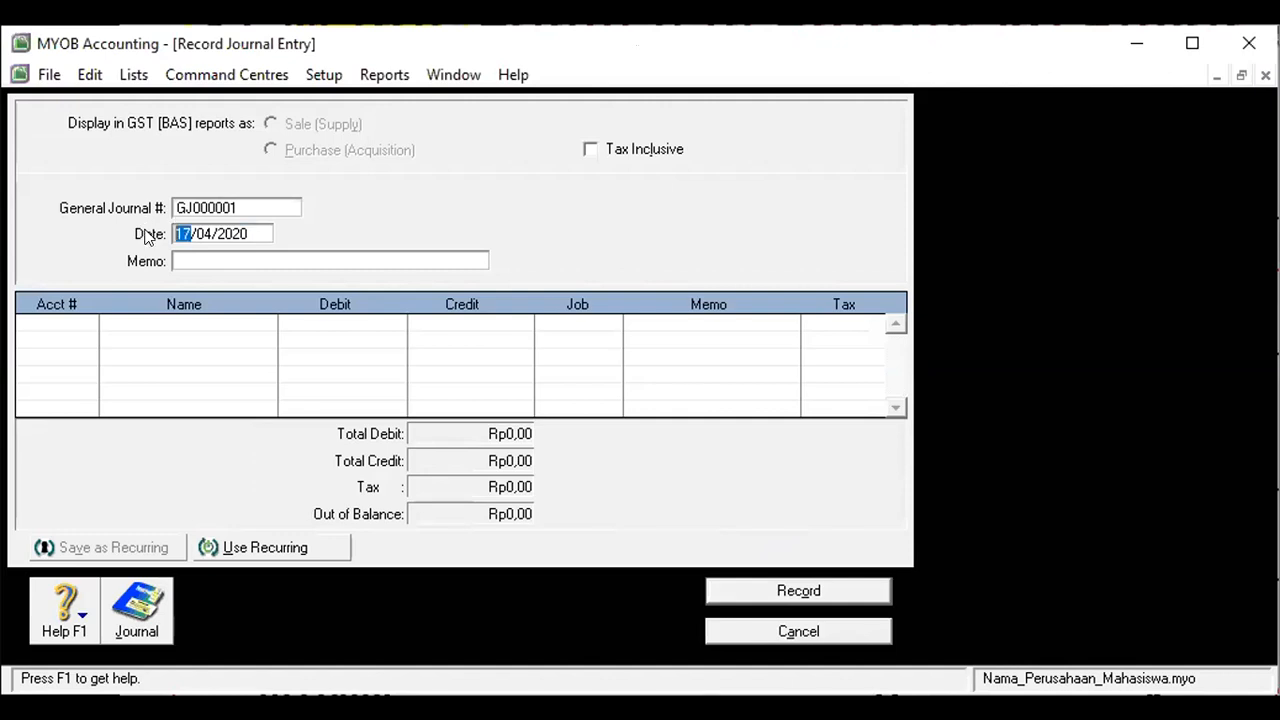
text(01)
drag(176, 233, 251, 231)
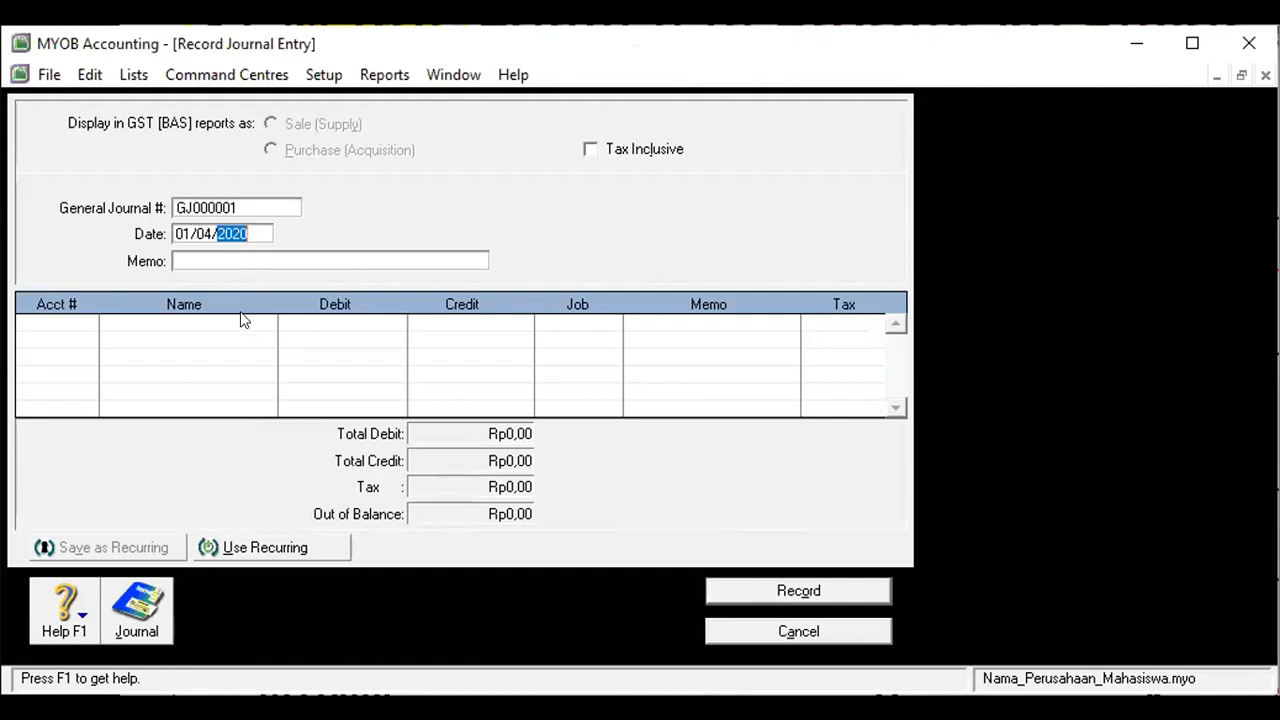
Step: Add the Kas account as the first journal line with a debit of Rp16.200.000
click(88, 324)
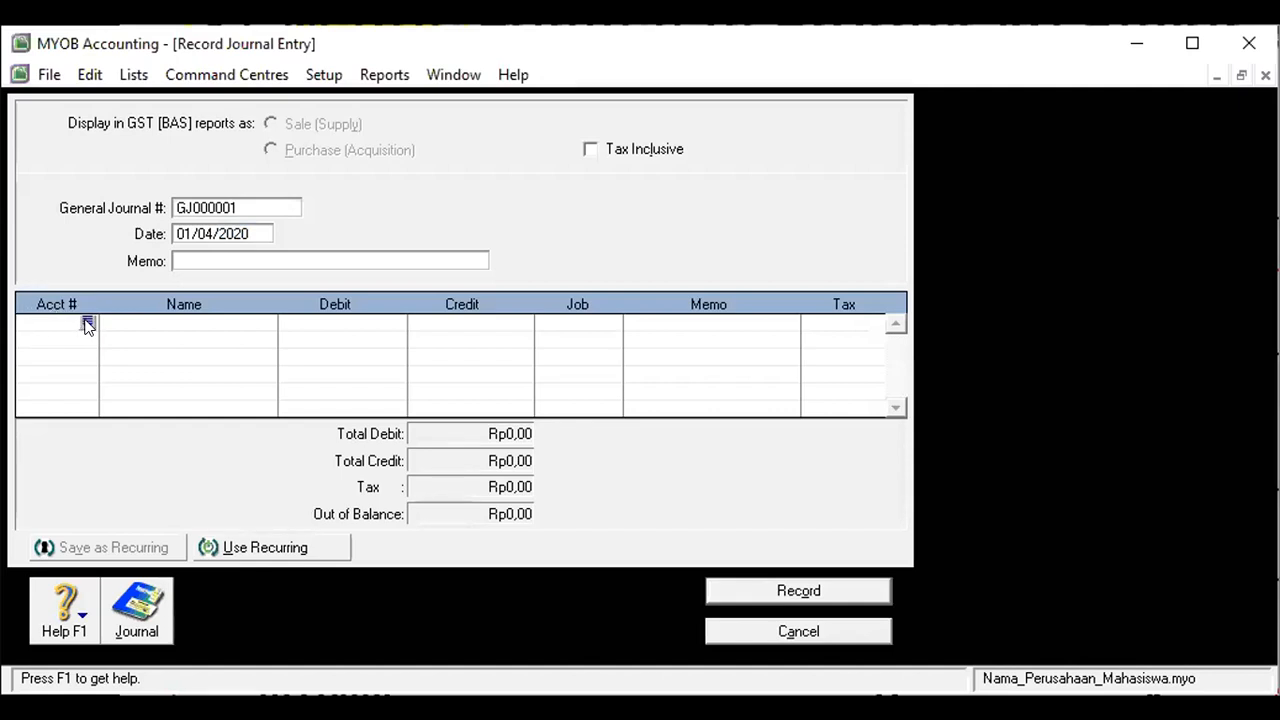
click(88, 322)
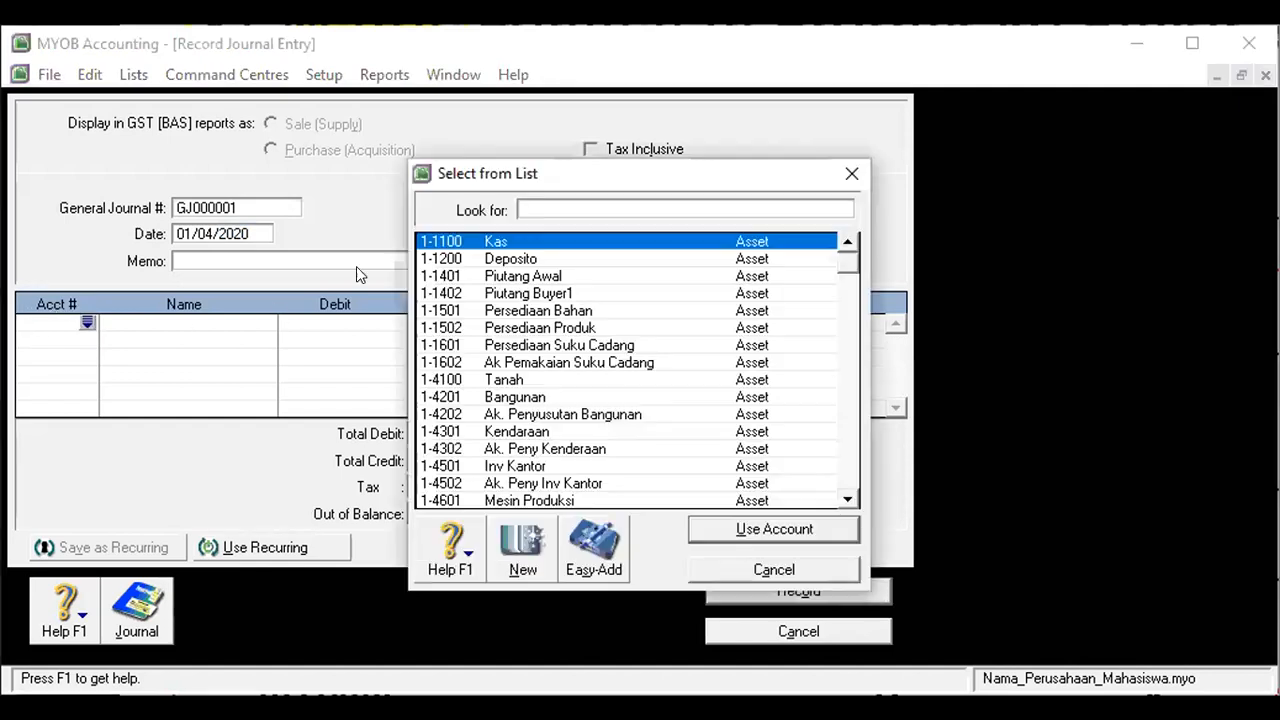
double_click(460, 241)
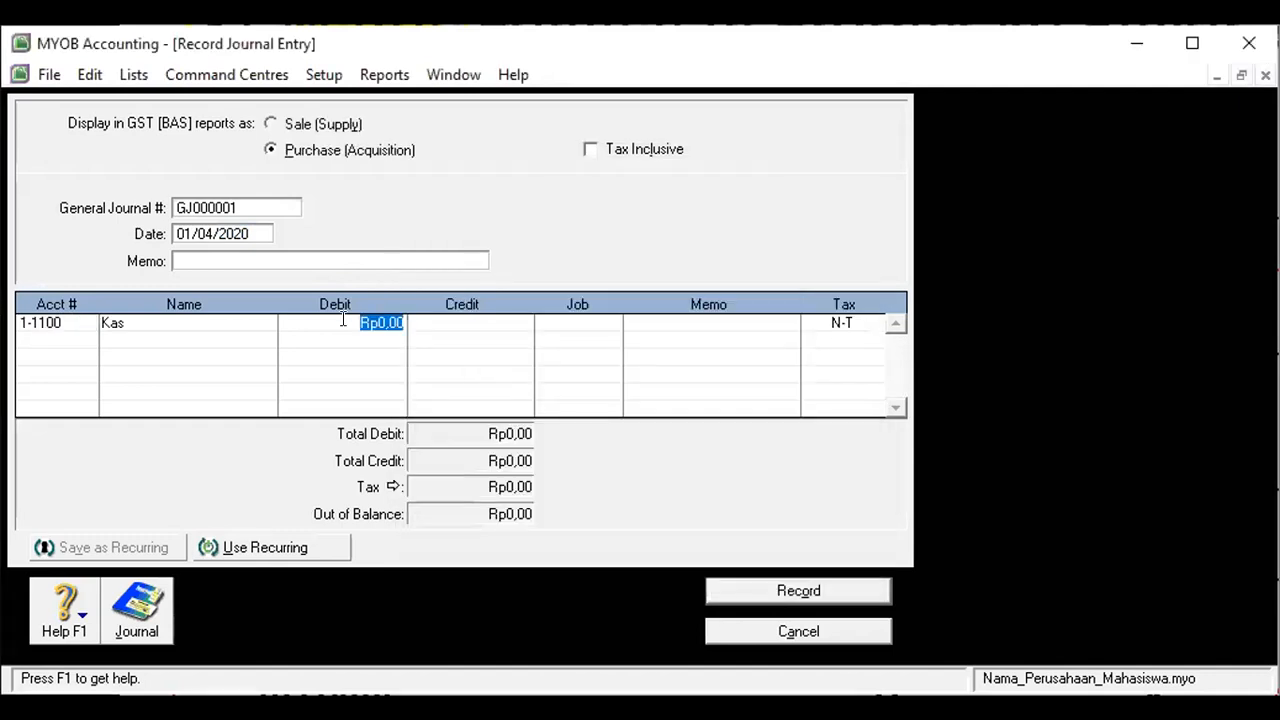
text(16.200.00)
text(0)
key(Tab)
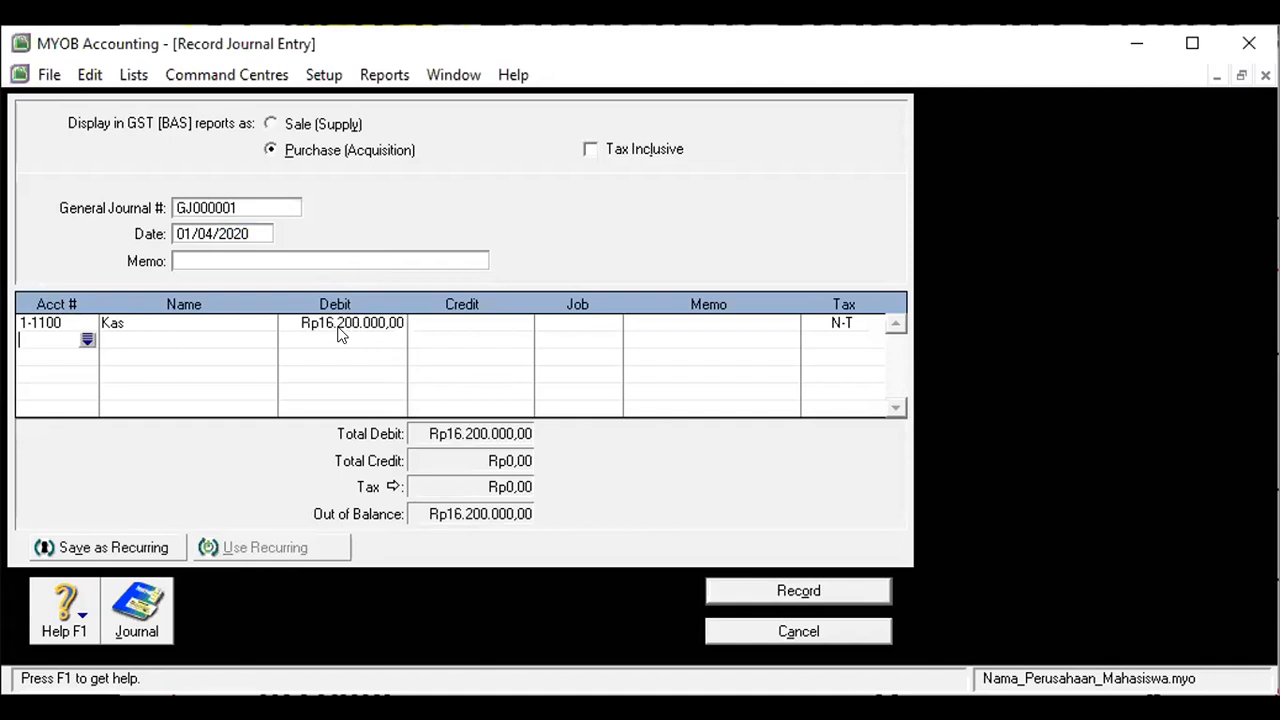
Step: Add the Piutang Buyer1 account as the second journal line
click(87, 340)
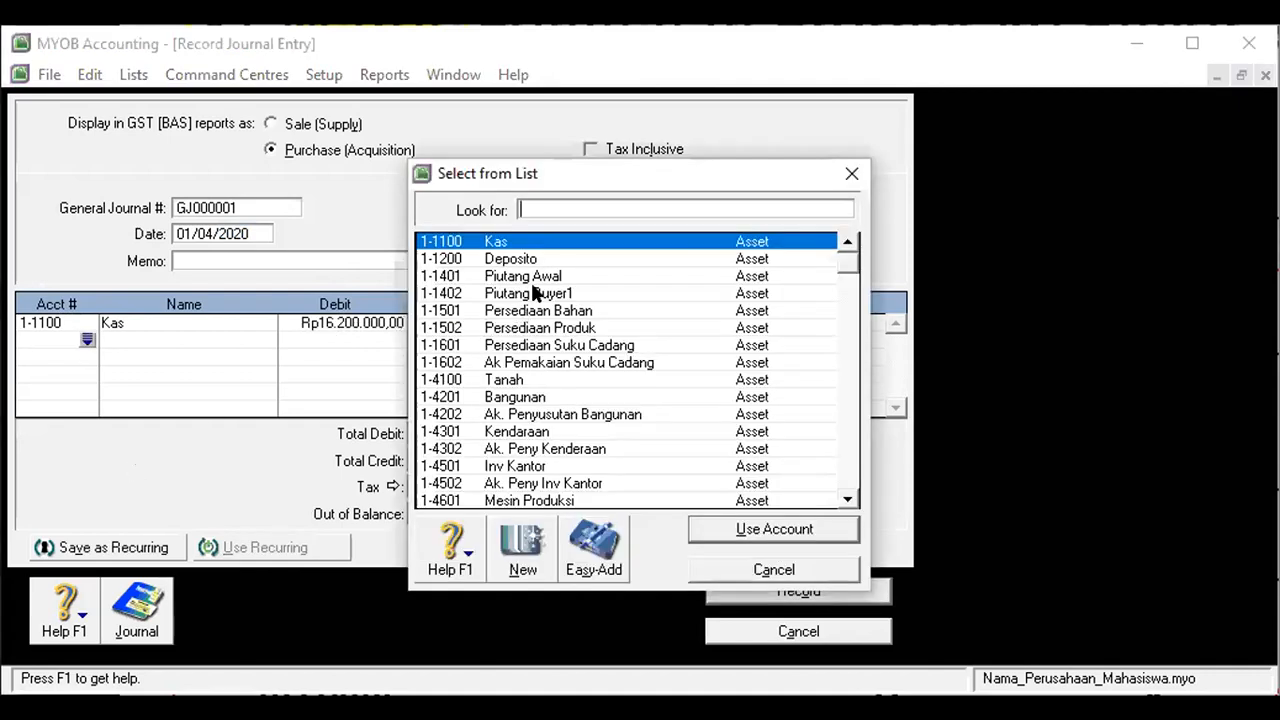
click(535, 297)
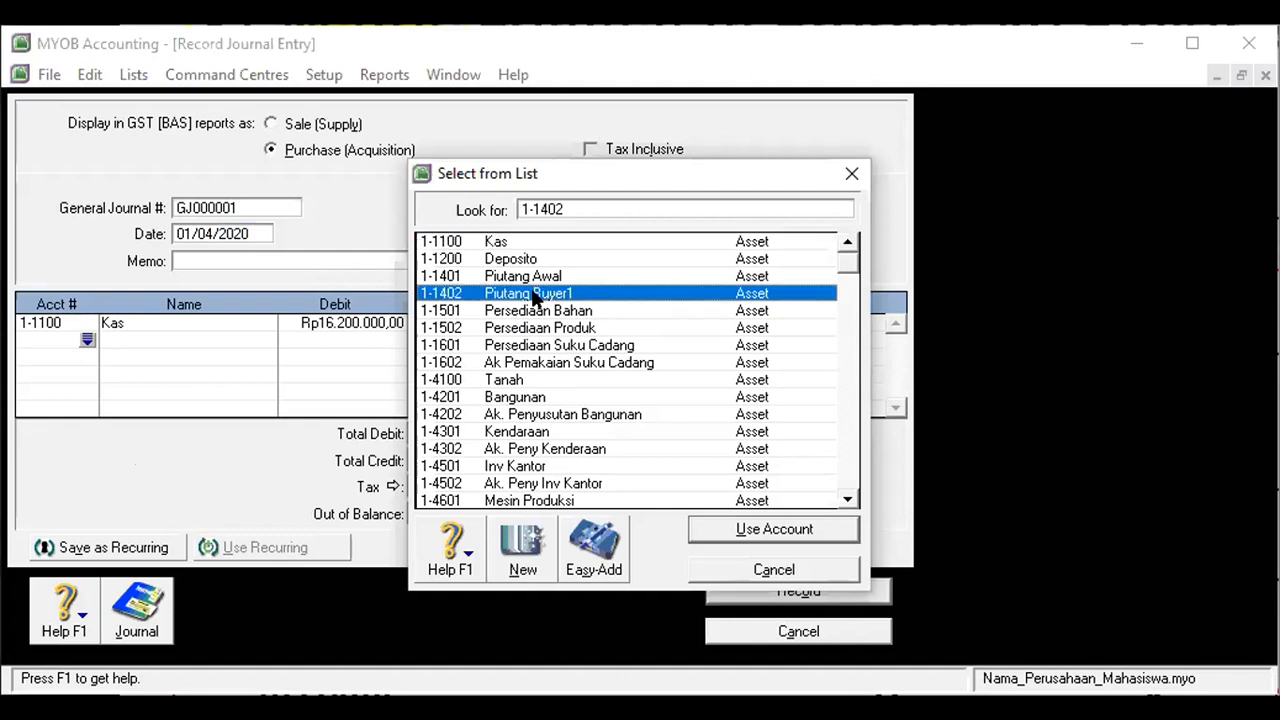
double_click(455, 293)
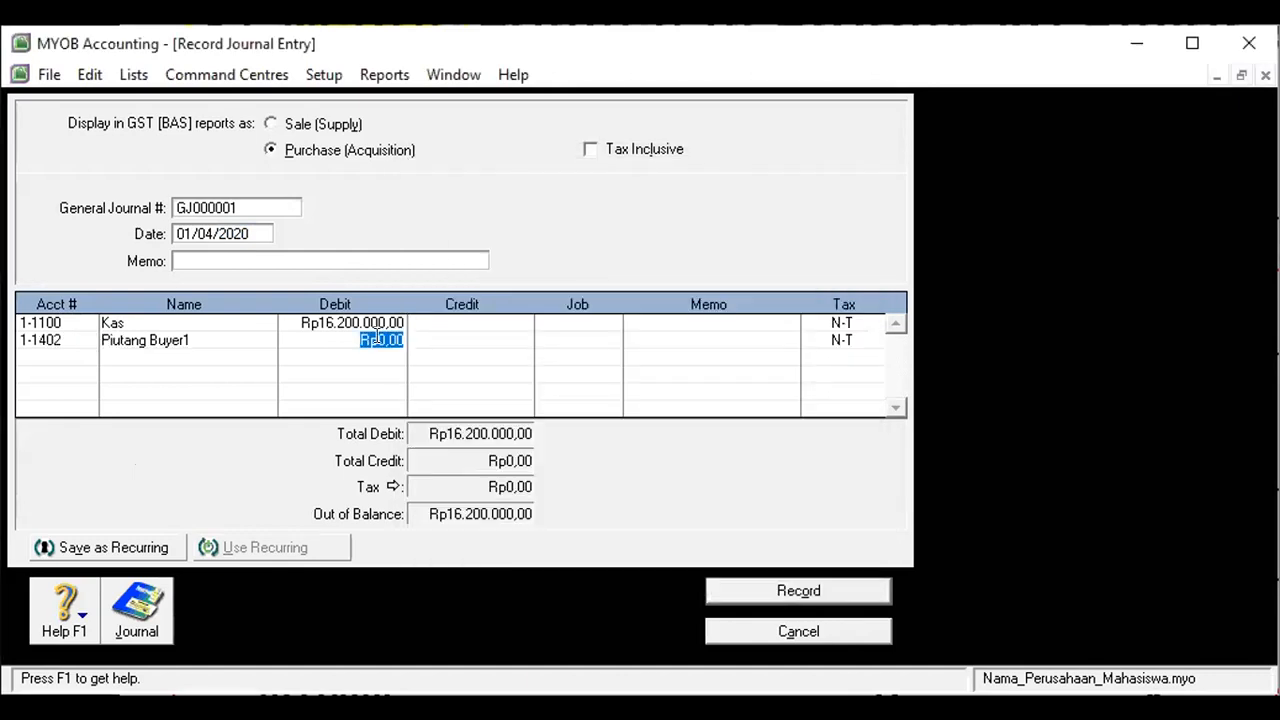
Step: Try to quickly add a new account for the third journal line from the account selection list
click(72, 371)
click(87, 356)
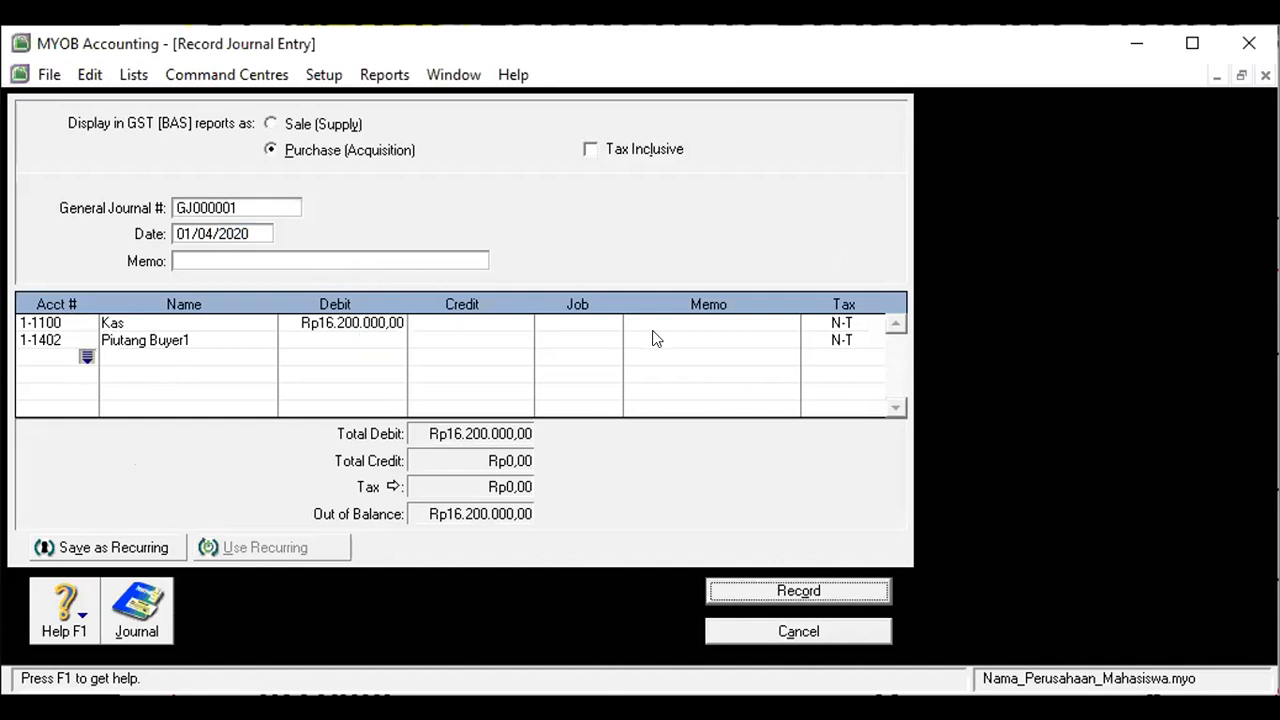
drag(847, 499, 847, 499)
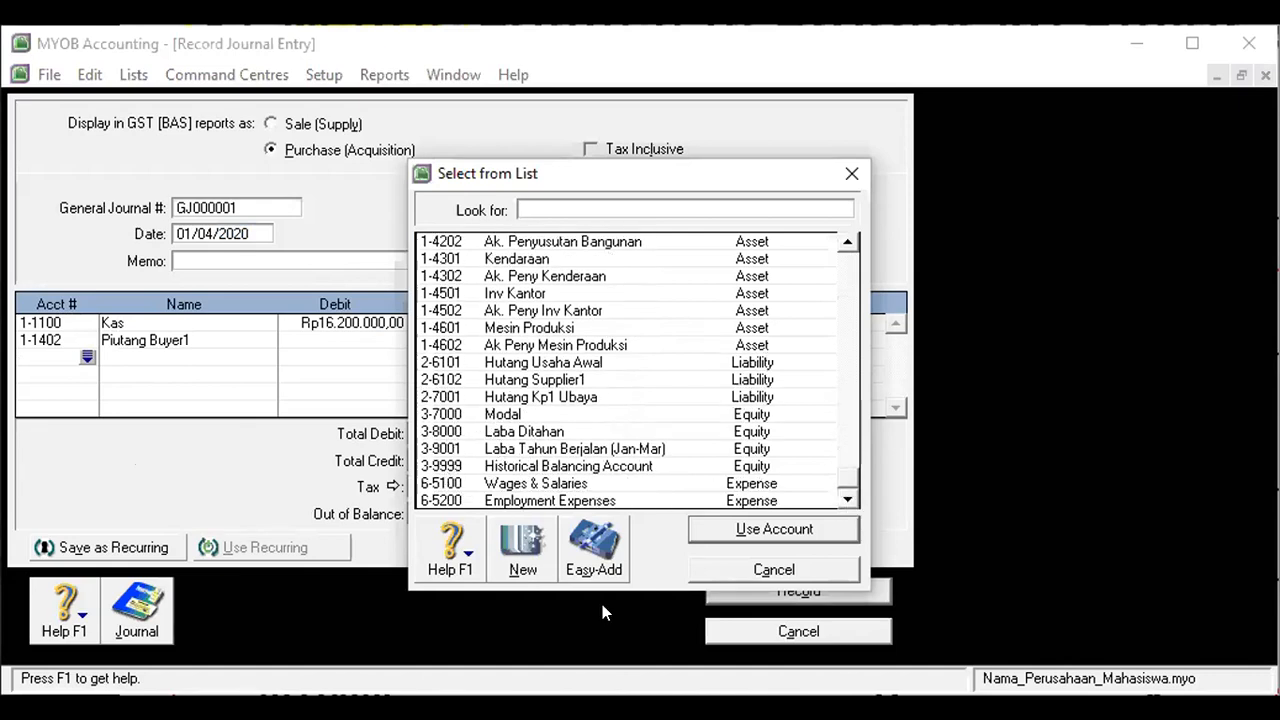
click(596, 548)
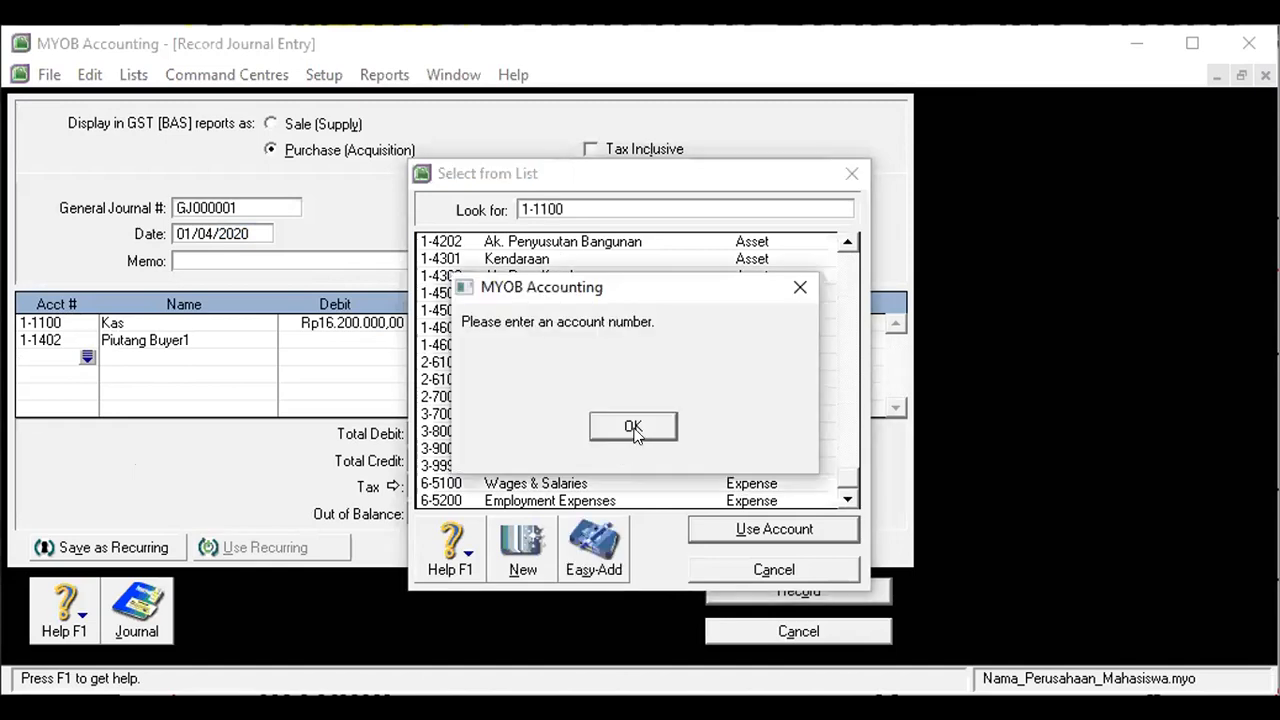
click(631, 430)
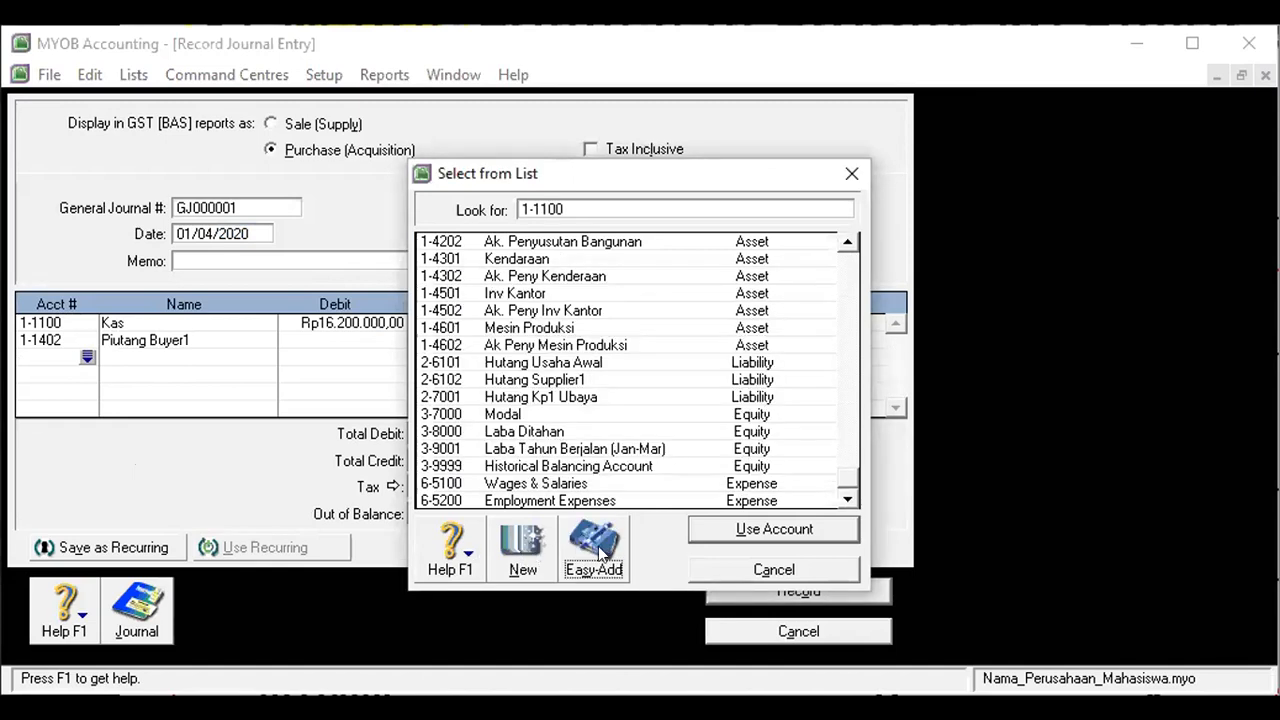
click(585, 545)
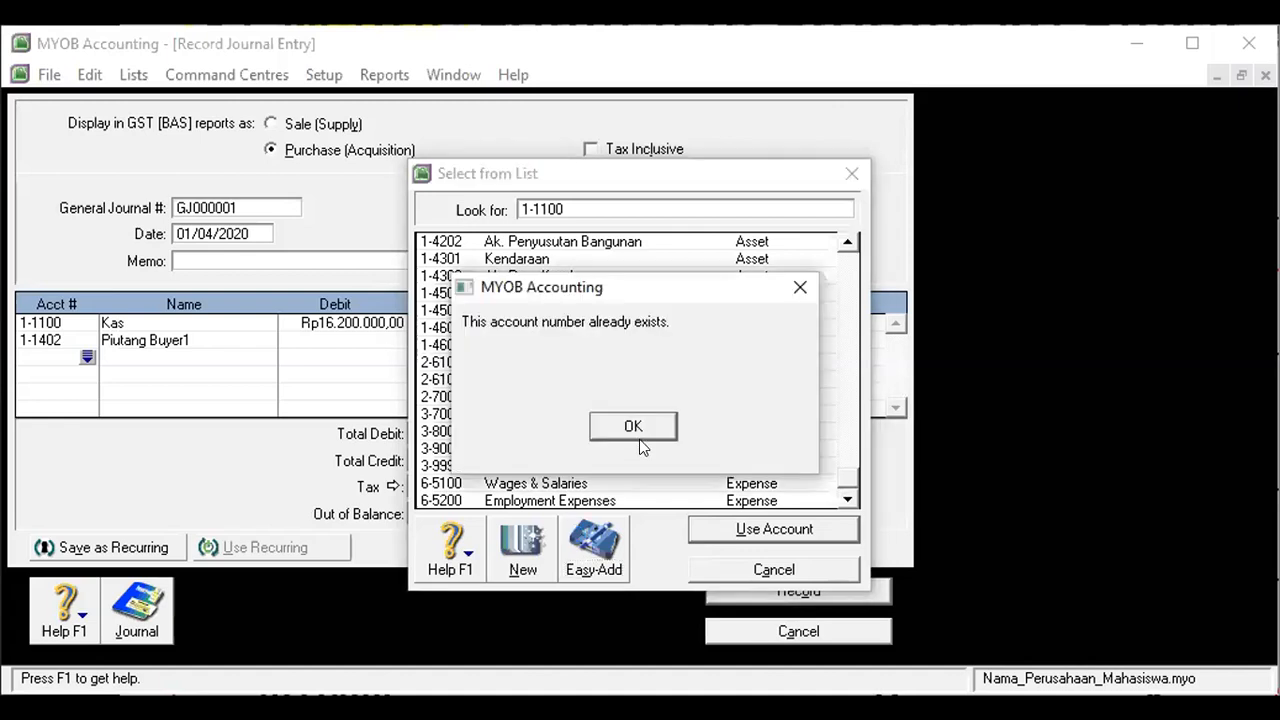
click(639, 431)
click(757, 566)
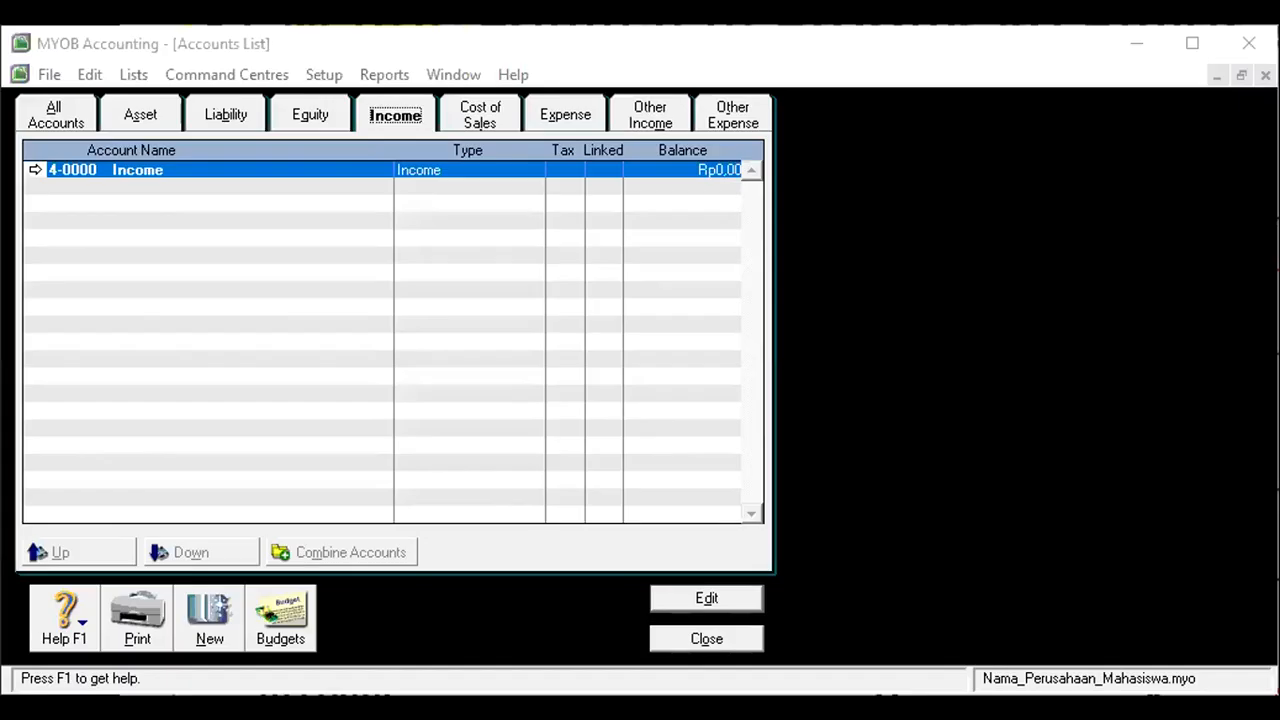
Step: Create an income detail account numbered 4-1000 and named Penjualan
click(217, 620)
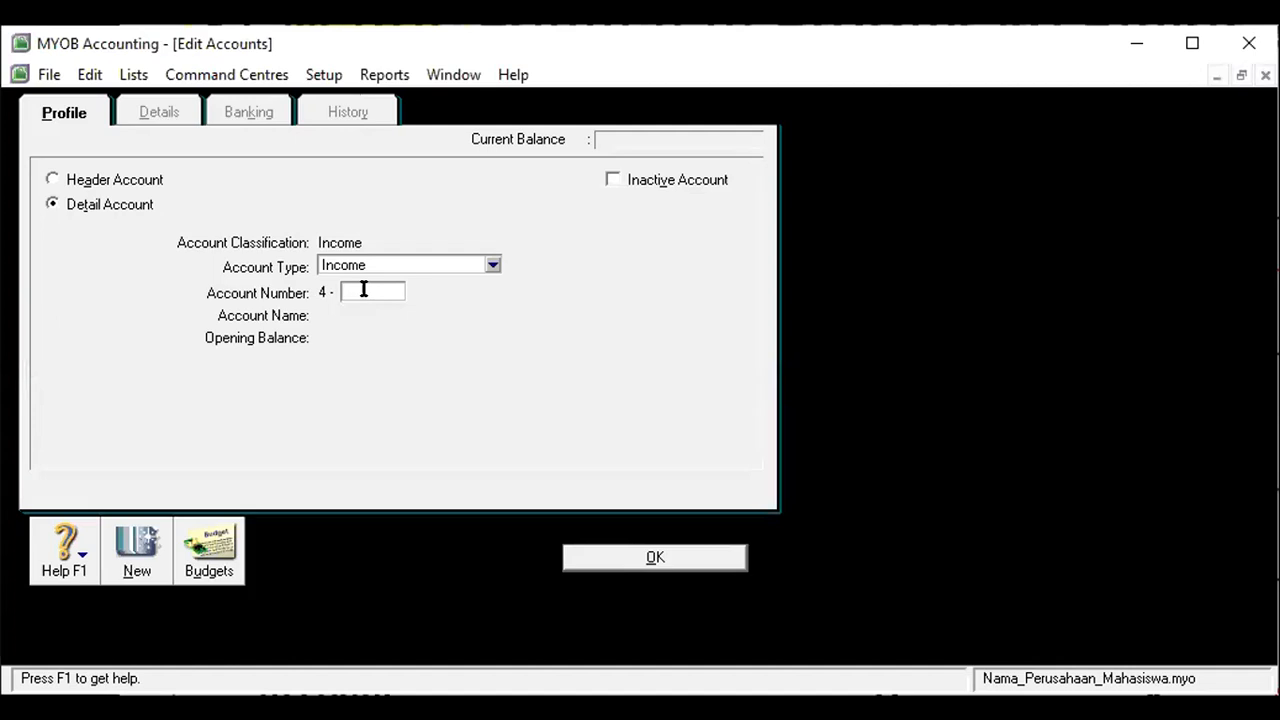
text(1000)
key(Tab)
text(Penjualan)
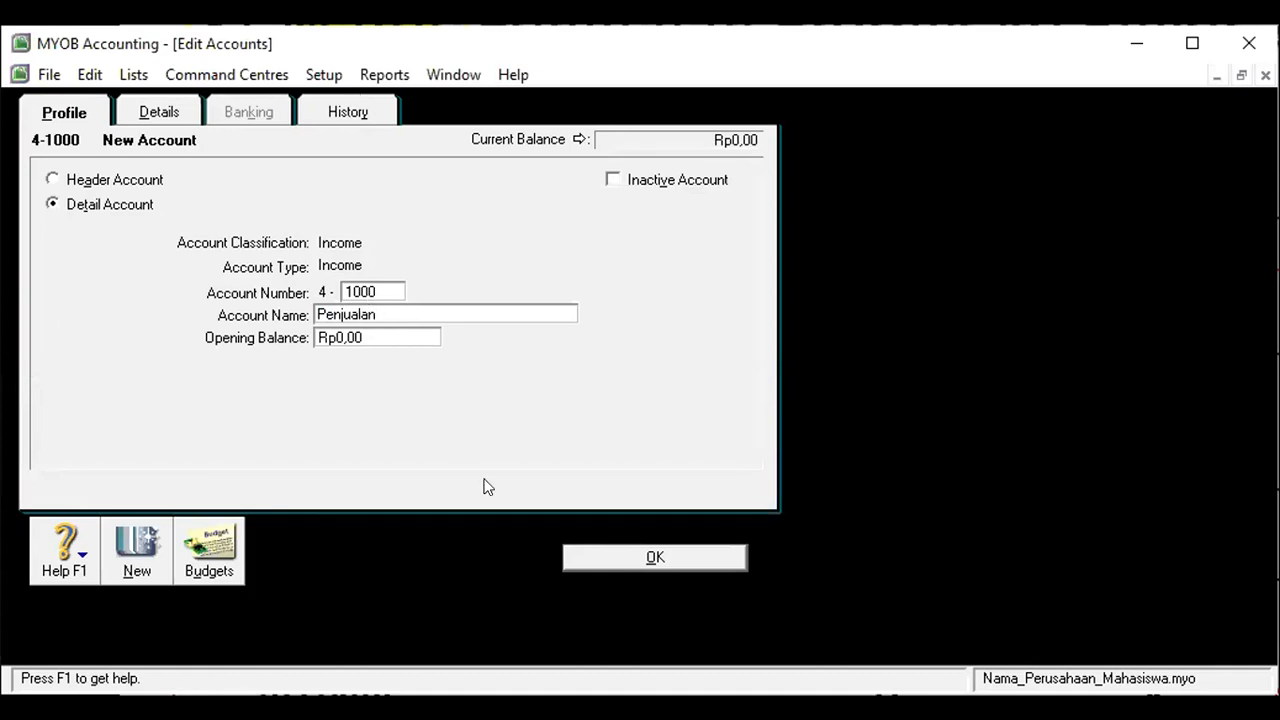
click(583, 557)
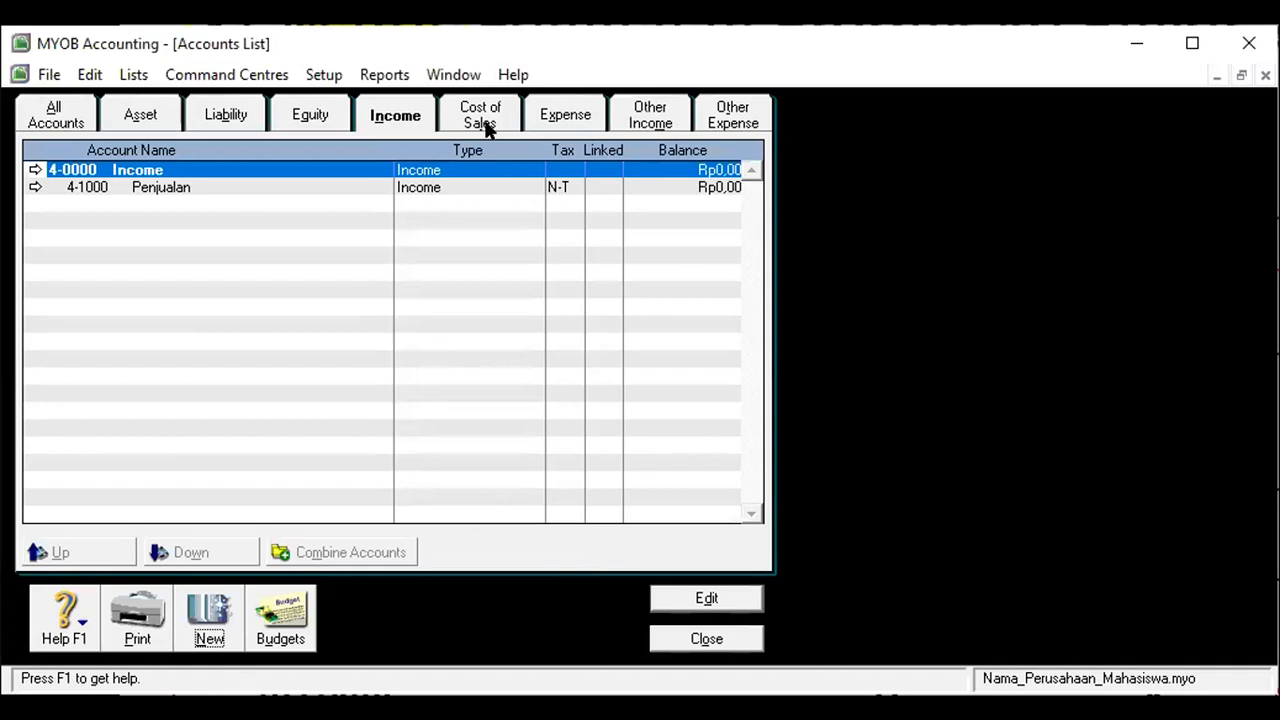
Step: Rename the Piutang Buyer1 asset account to Piutang Aus MiX and close the accounts list
click(166, 118)
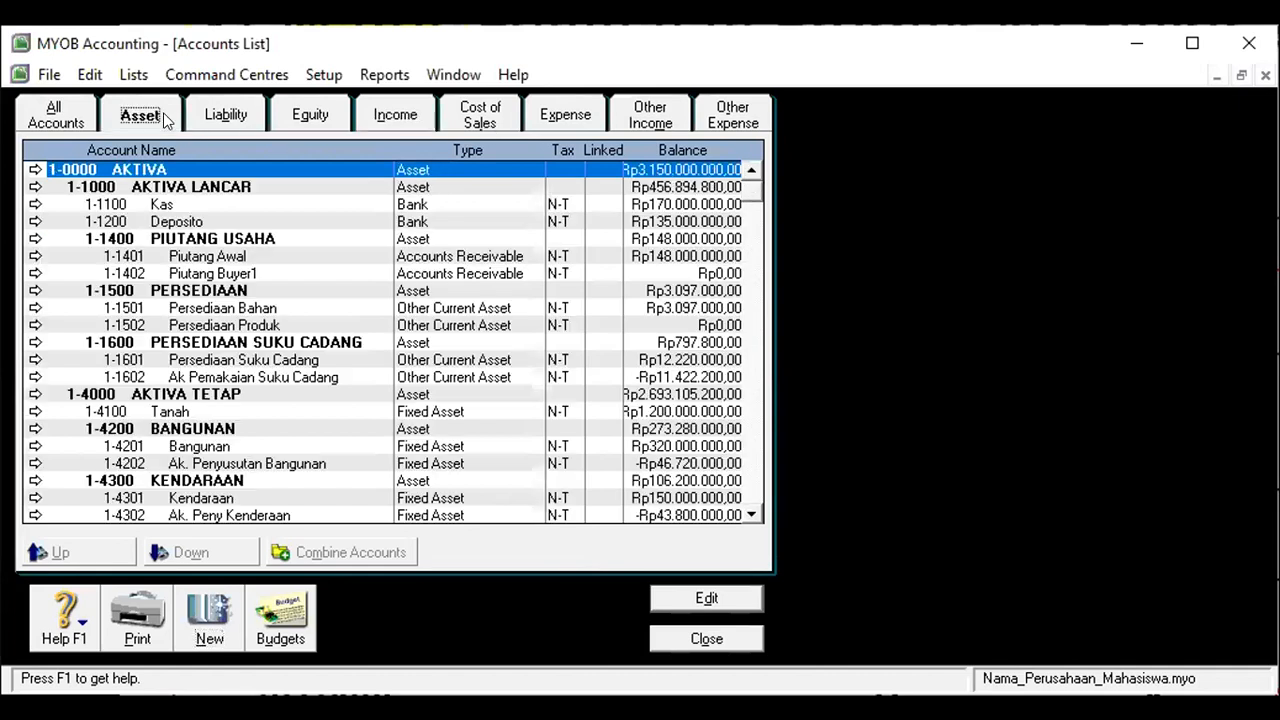
double_click(241, 273)
click(368, 313)
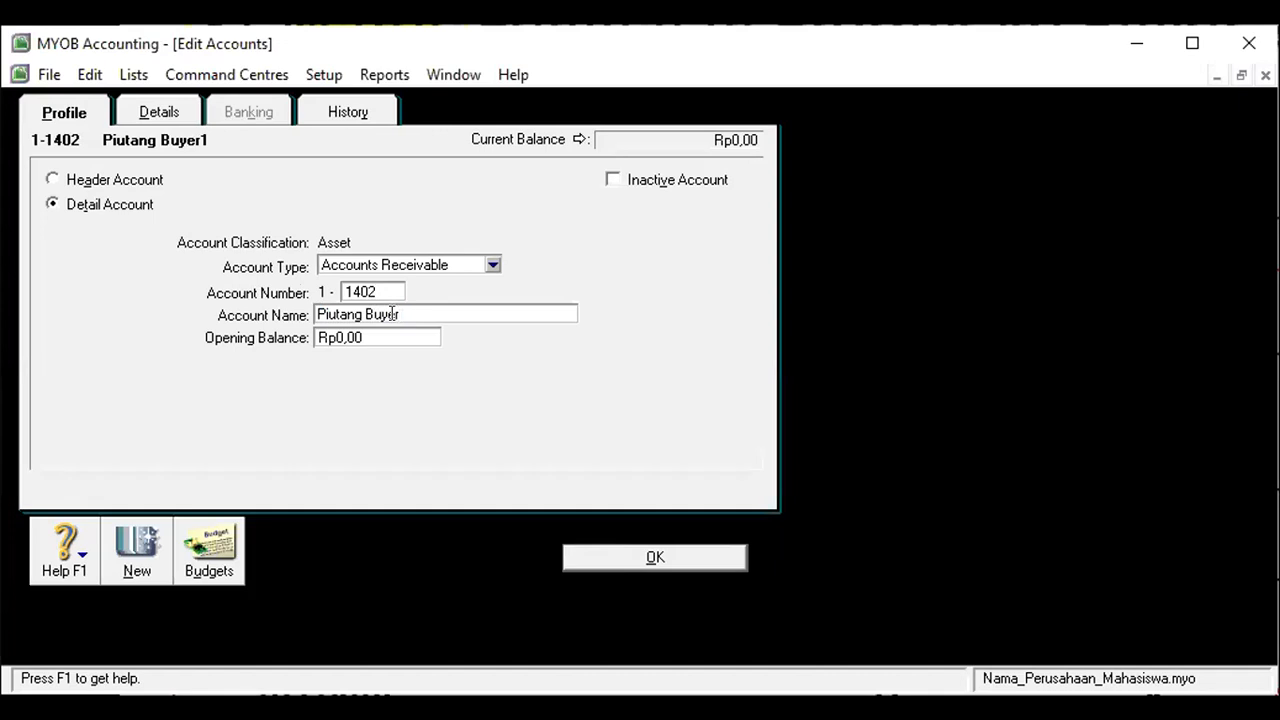
key(BackSpace)
key(BackSpace)
key(BackSpace)
key(BackSpace)
key(BackSpace)
text(Aus M)
click(594, 555)
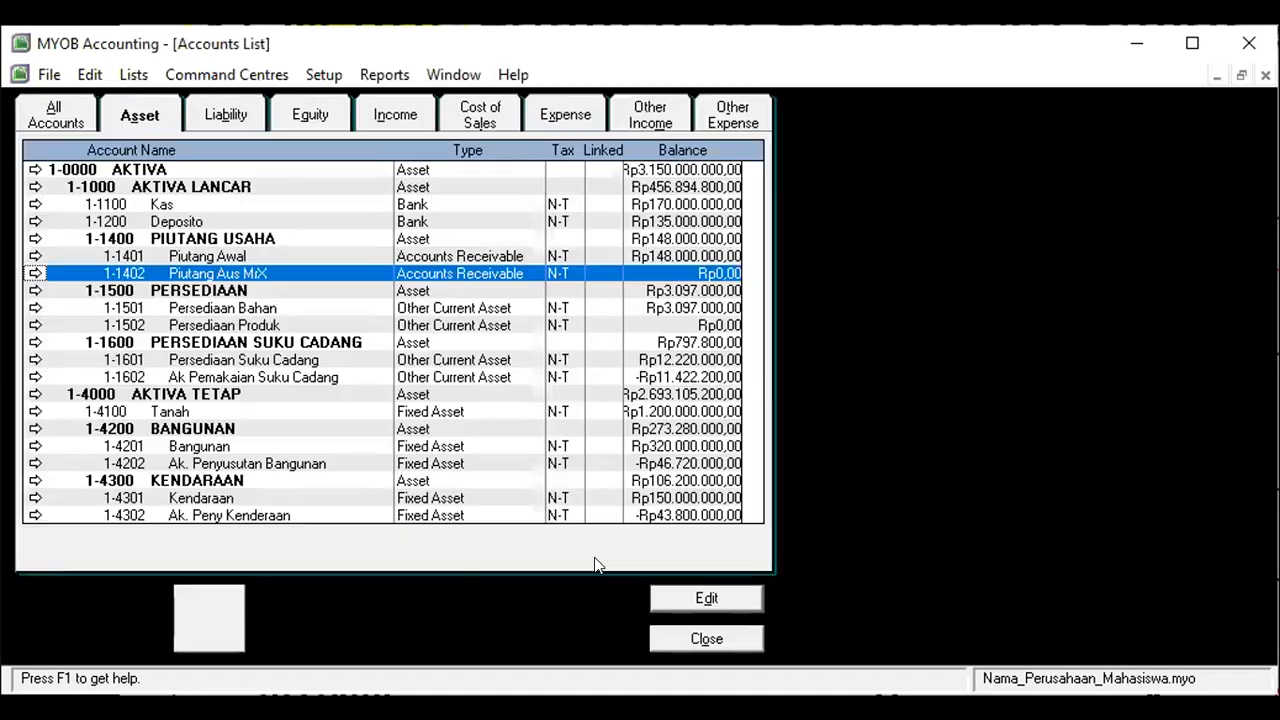
click(704, 637)
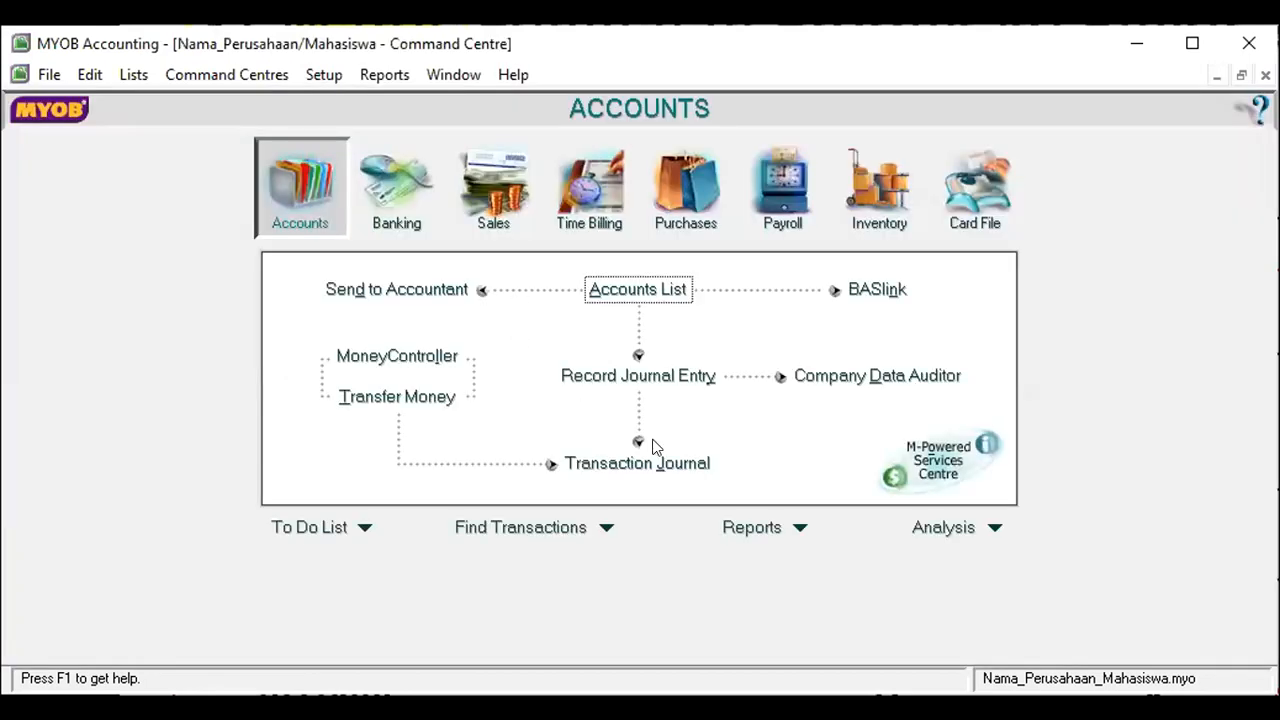
Step: Start a journal entry with the memo "Penjualan ke Buyer Ausie 300unit @$40"
click(658, 377)
click(208, 260)
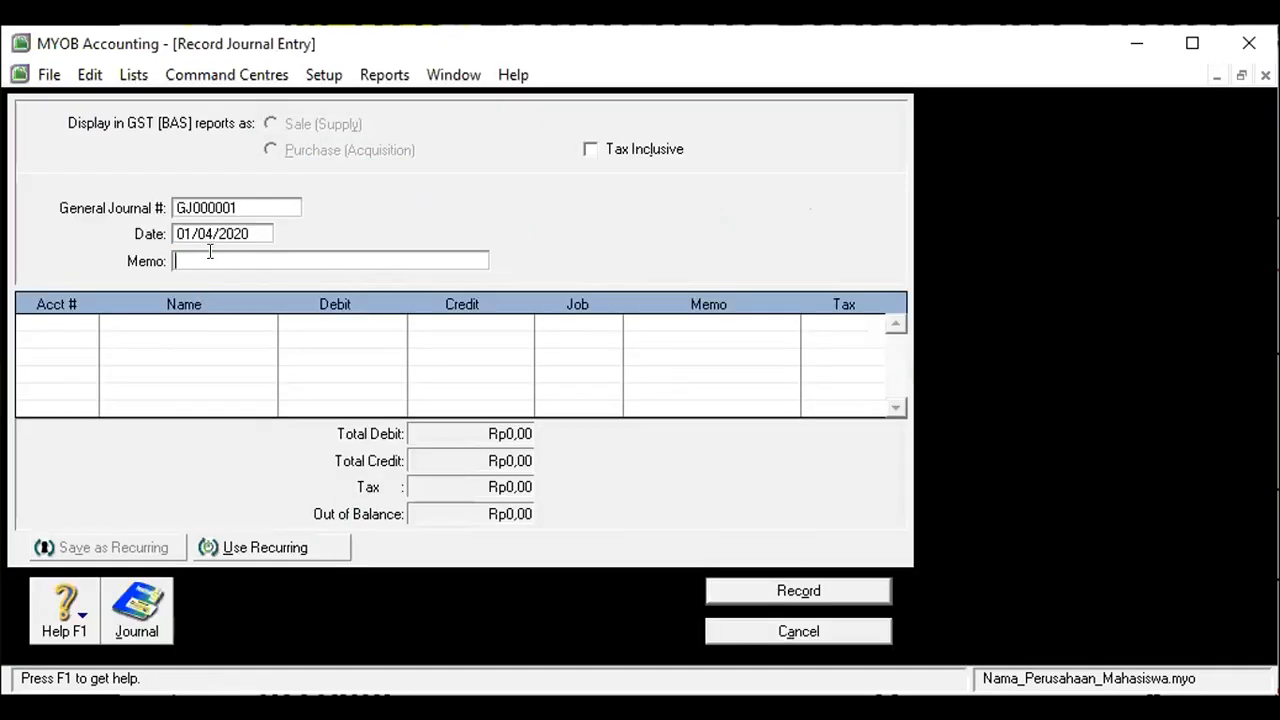
text(Penjualan A)
key(BackSpace)
text(kke)
key(BackSpace)
key(BackSpace)
text(e Buyer Ausie 300unit)
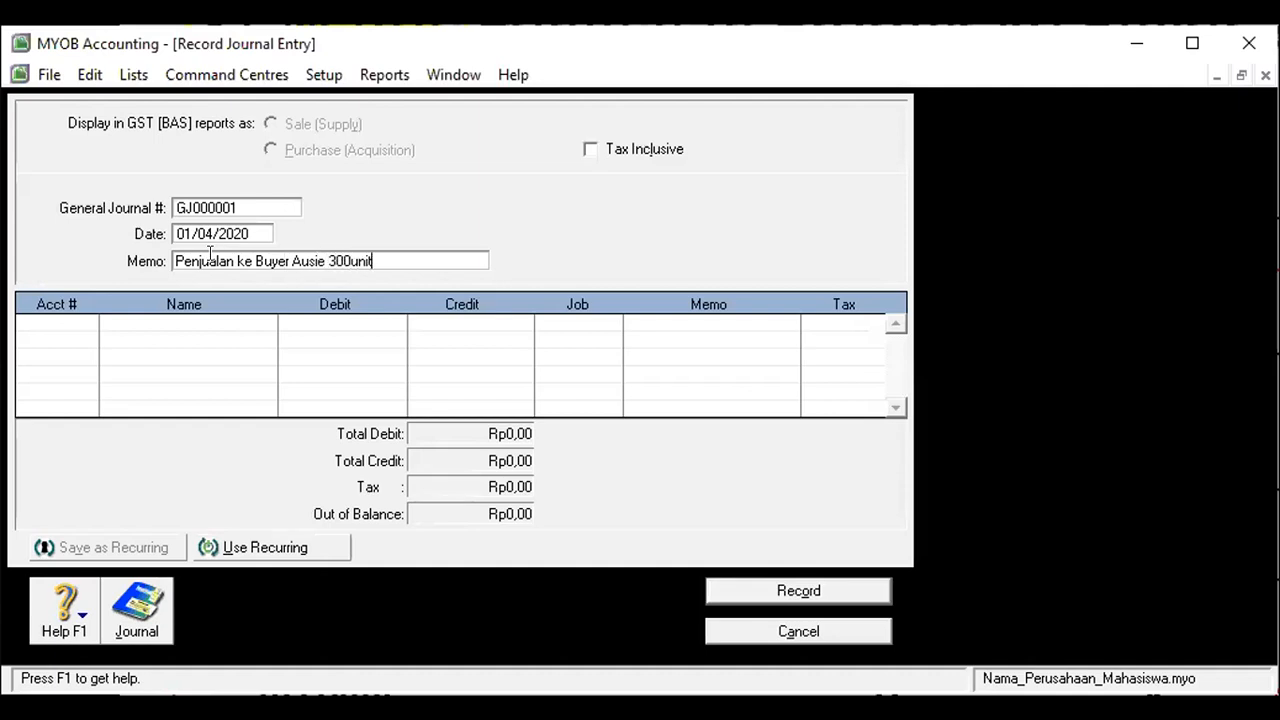
text( @$40)
Step: Enter the Kas account on the first journal line with a debit of 16200000
click(68, 321)
click(87, 321)
double_click(512, 243)
click(403, 321)
text(16200000)
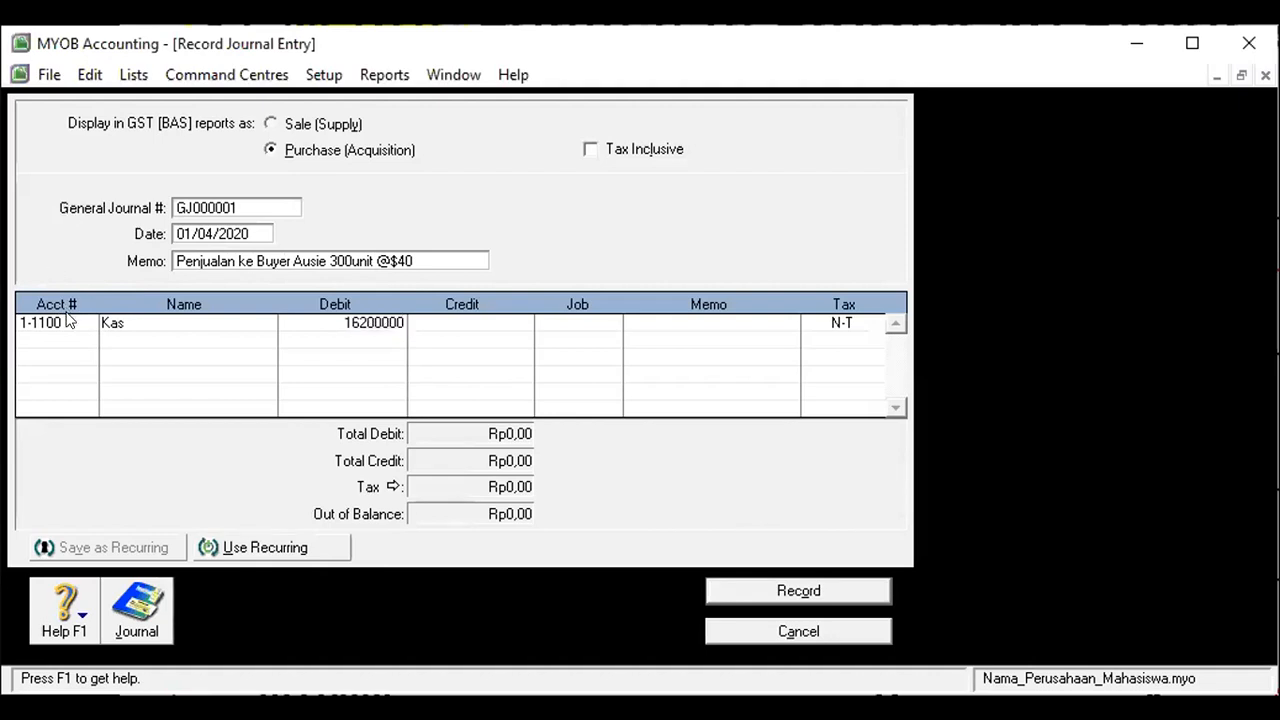
Step: Enter the Penjualan account on the second journal line with a credit of 162000000
click(62, 350)
click(87, 340)
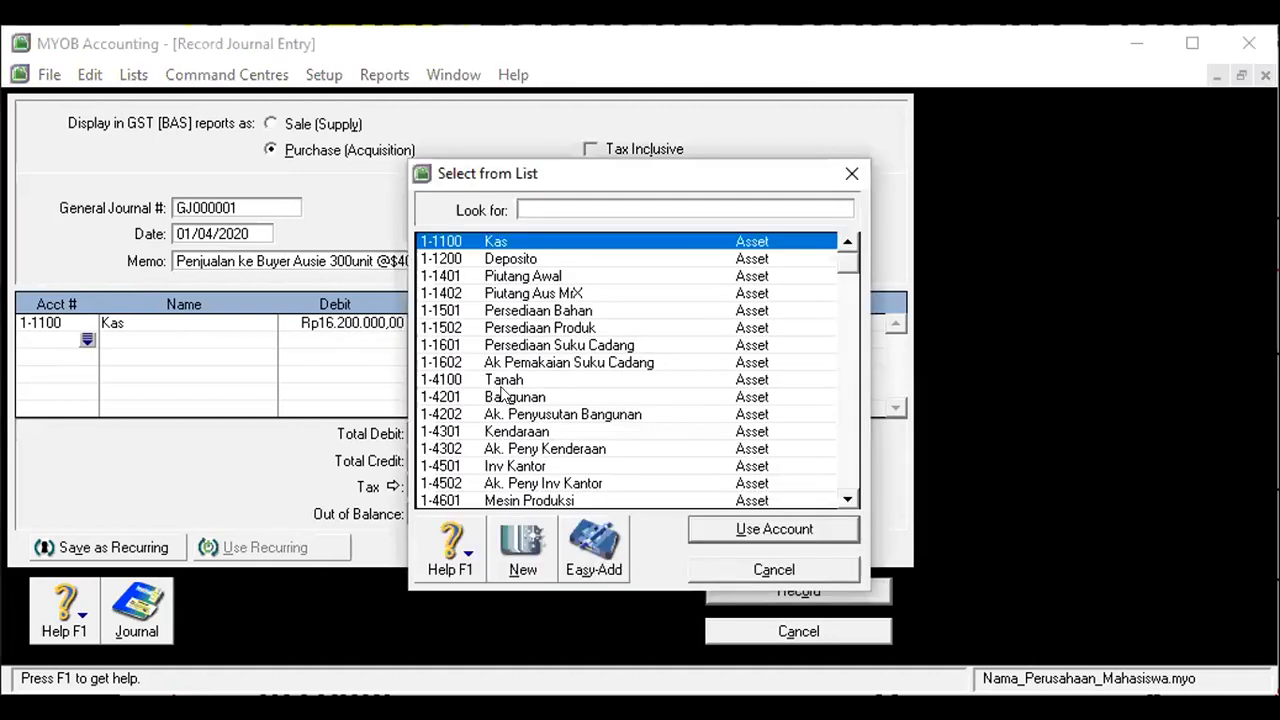
click(848, 501)
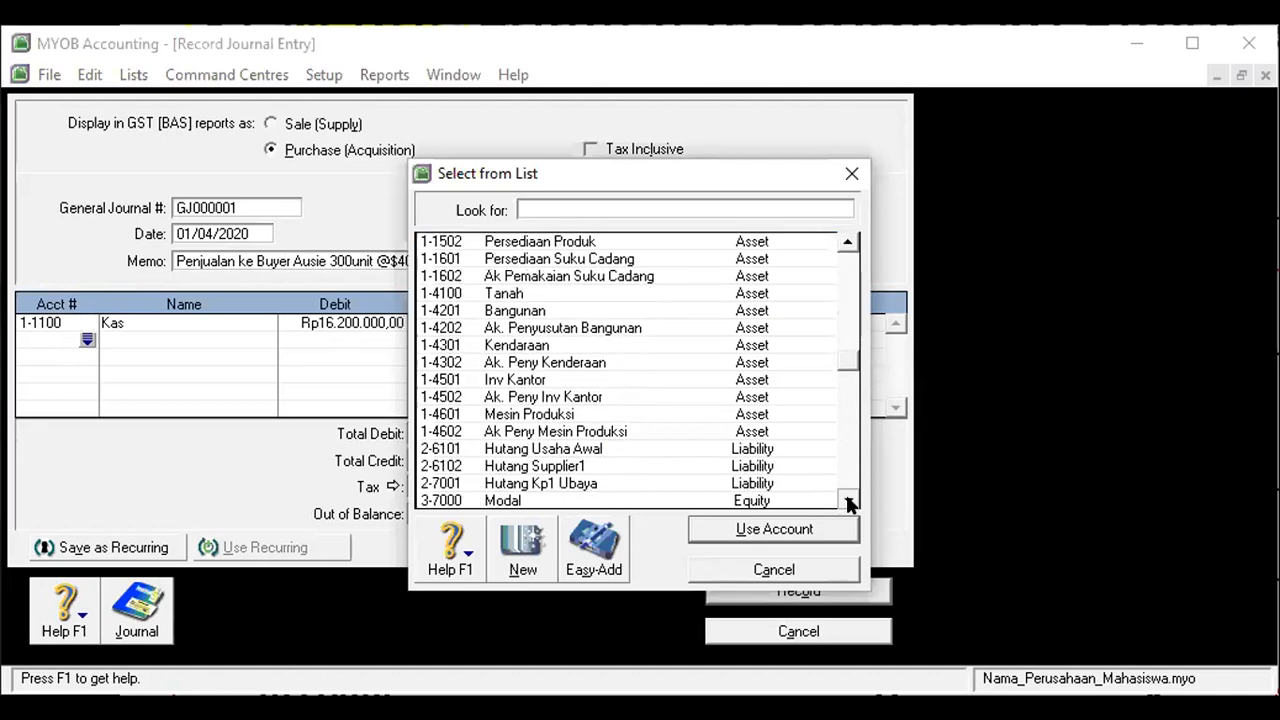
double_click(558, 464)
click(504, 338)
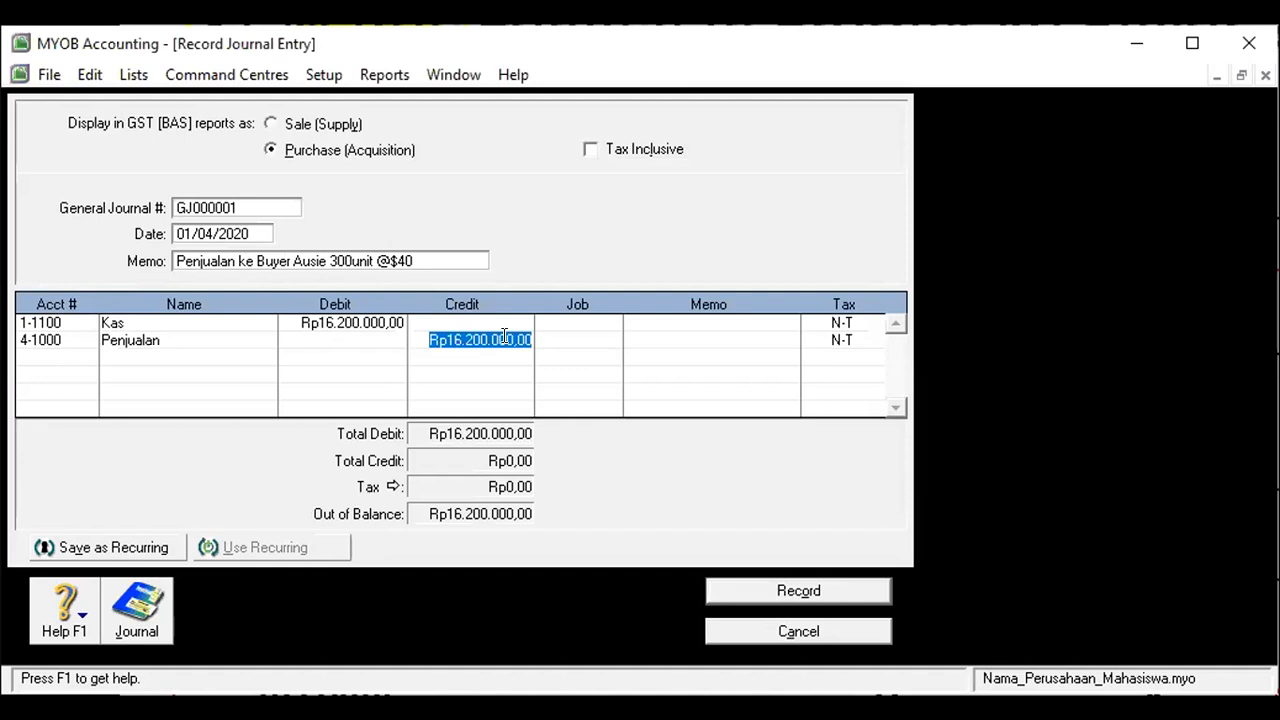
text(162000000)
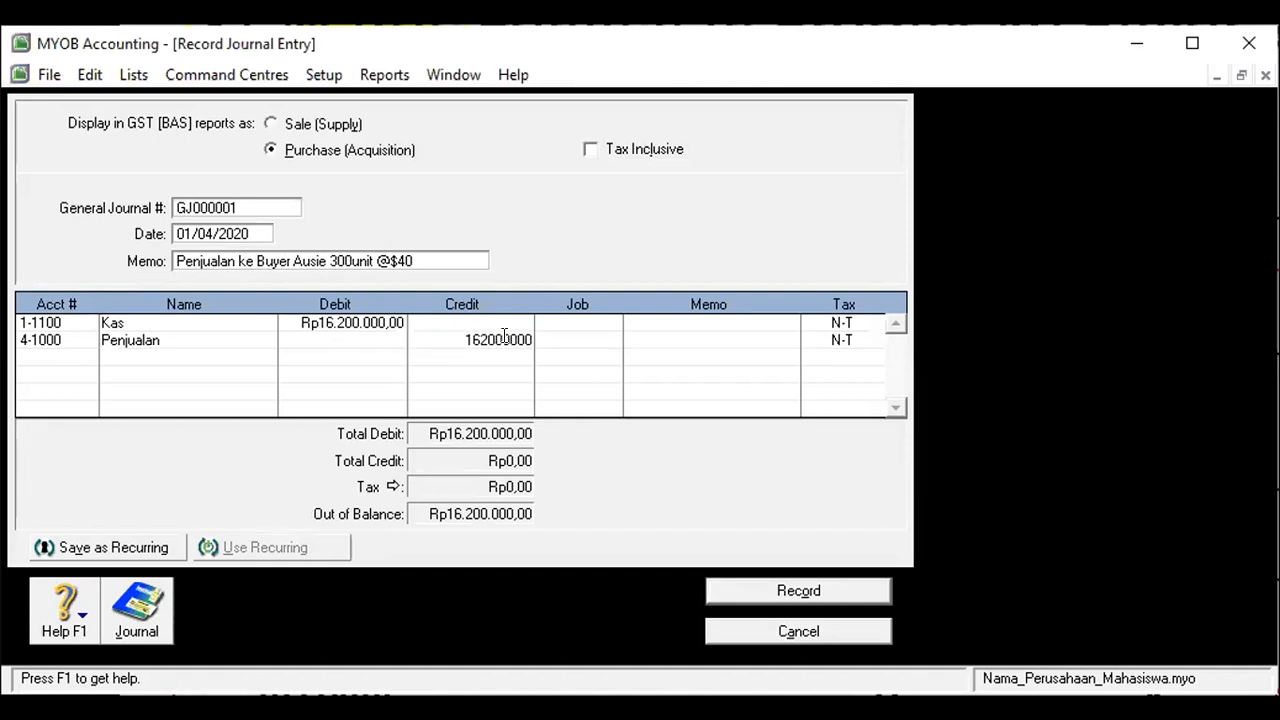
Step: Enter the Piutang Aus MrX account on the third journal line with a debit of 145800000
click(67, 360)
click(86, 355)
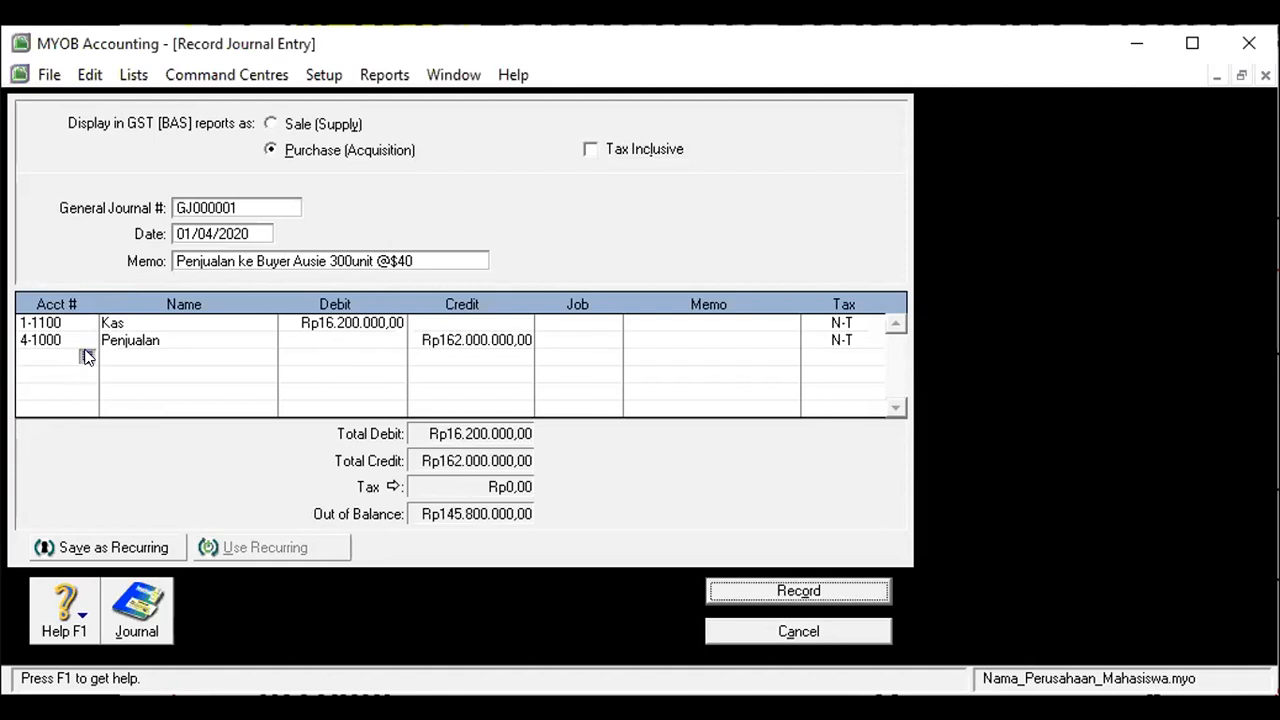
click(483, 293)
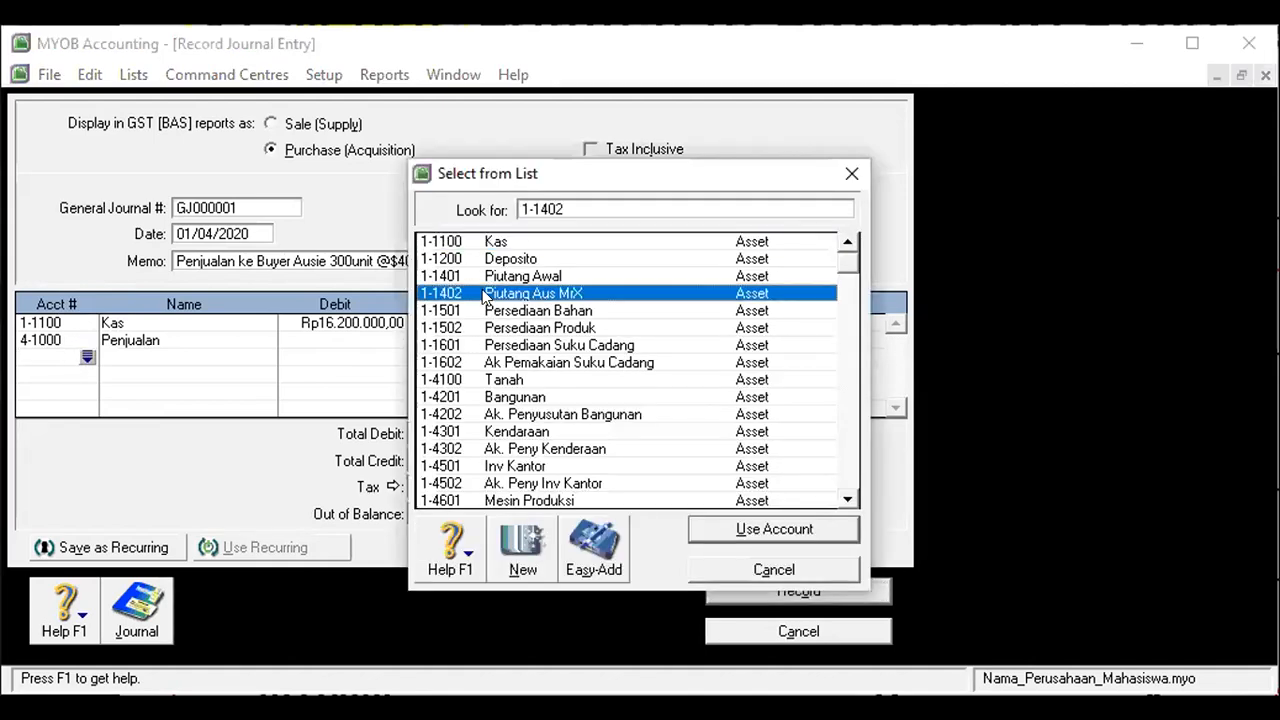
double_click(483, 293)
Step: Check the entry's cash debit, date and memo, record the journal entry and leave the journal form
click(350, 325)
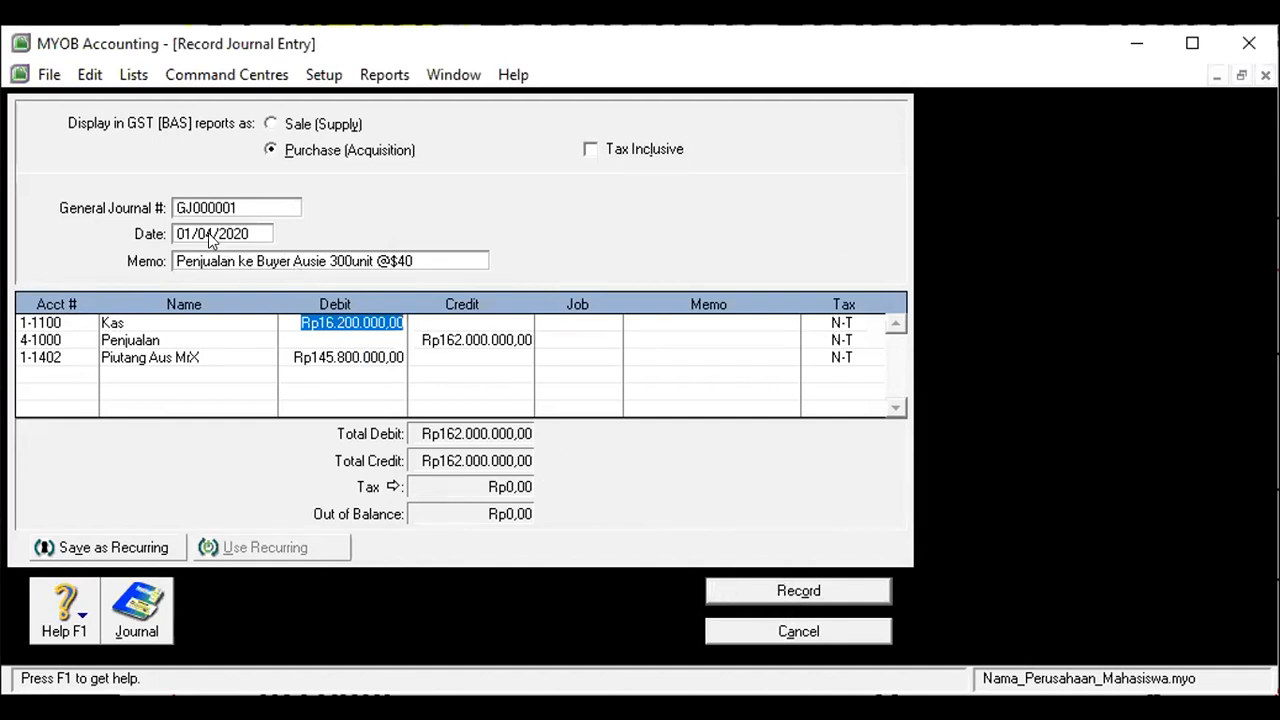
click(174, 233)
double_click(180, 233)
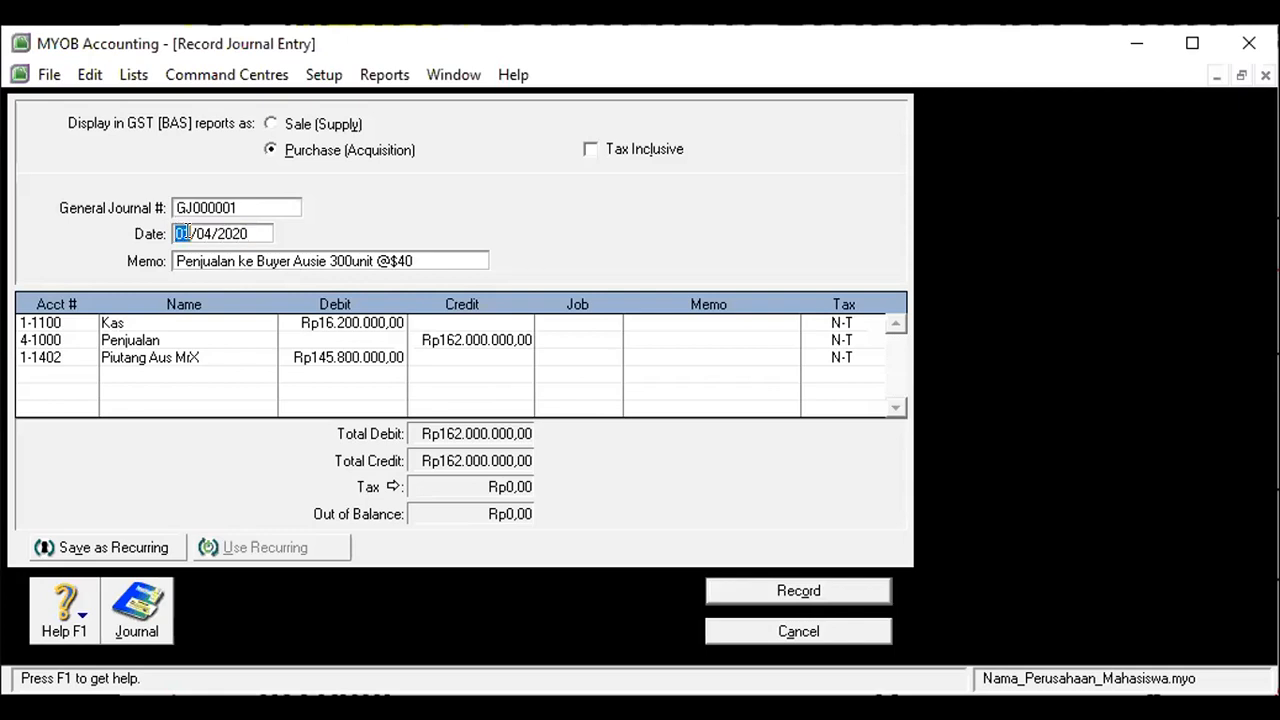
double_click(205, 233)
click(182, 261)
drag(180, 258, 429, 254)
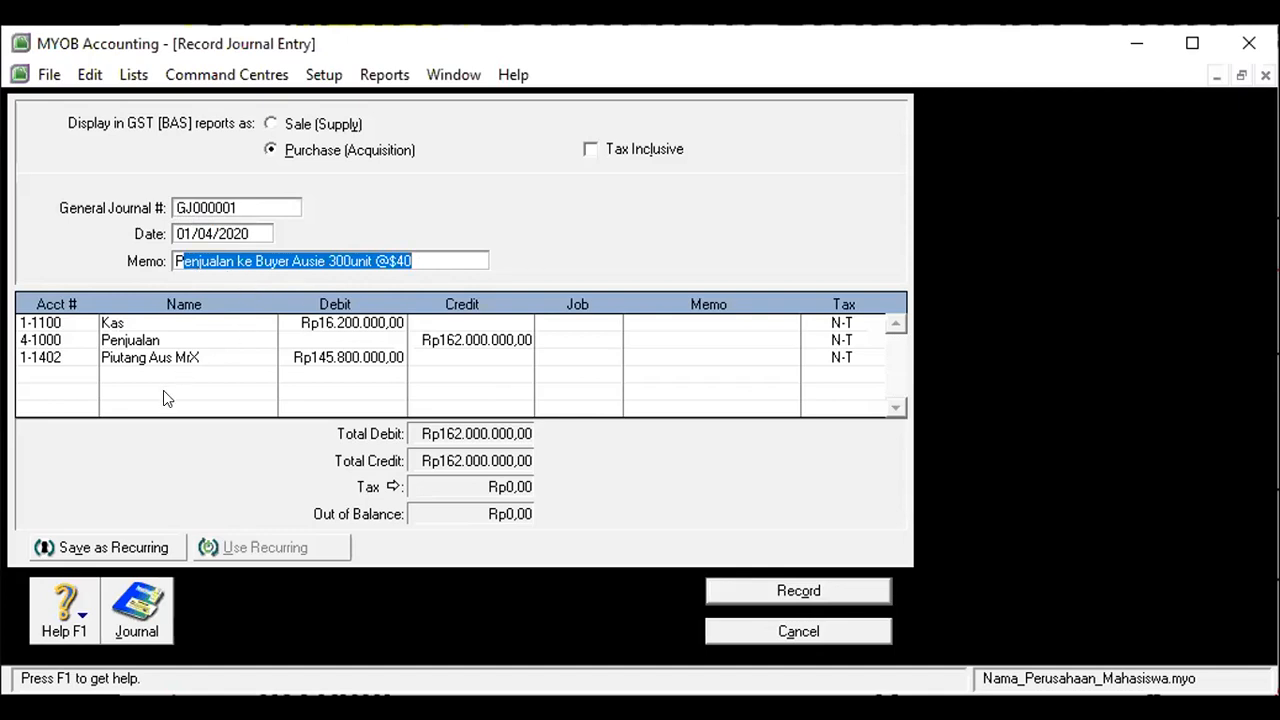
click(799, 591)
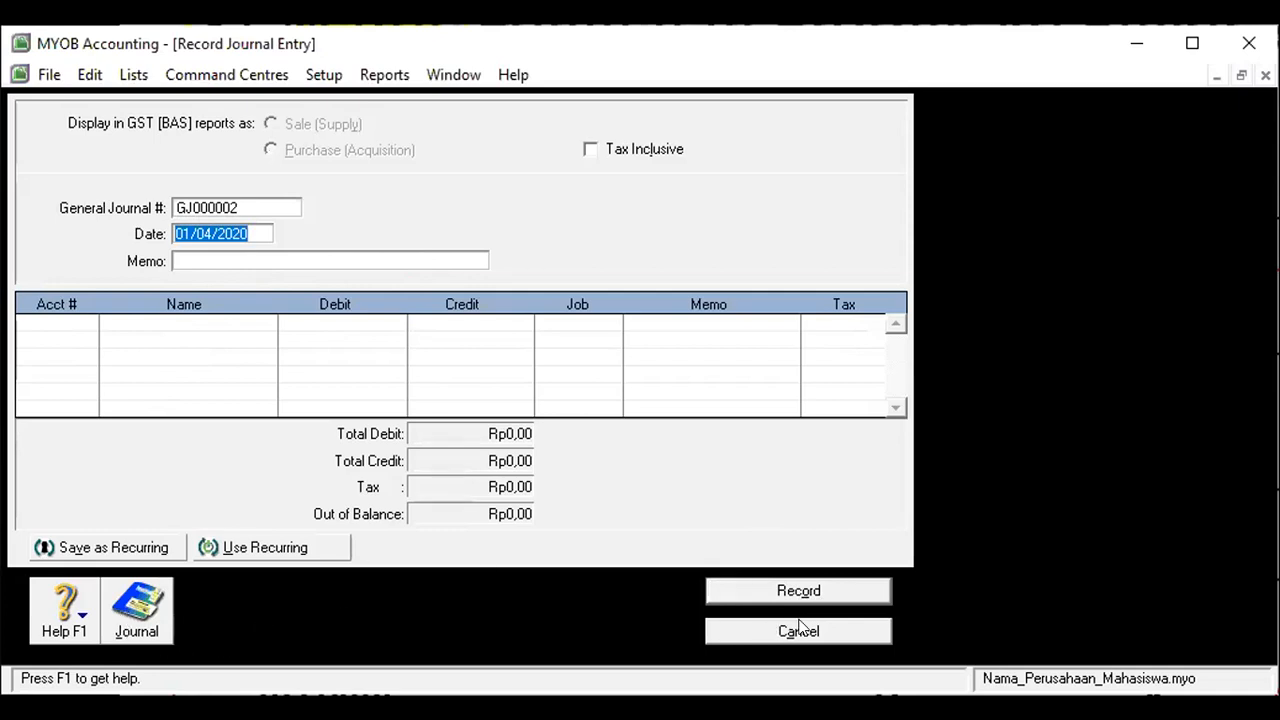
click(815, 632)
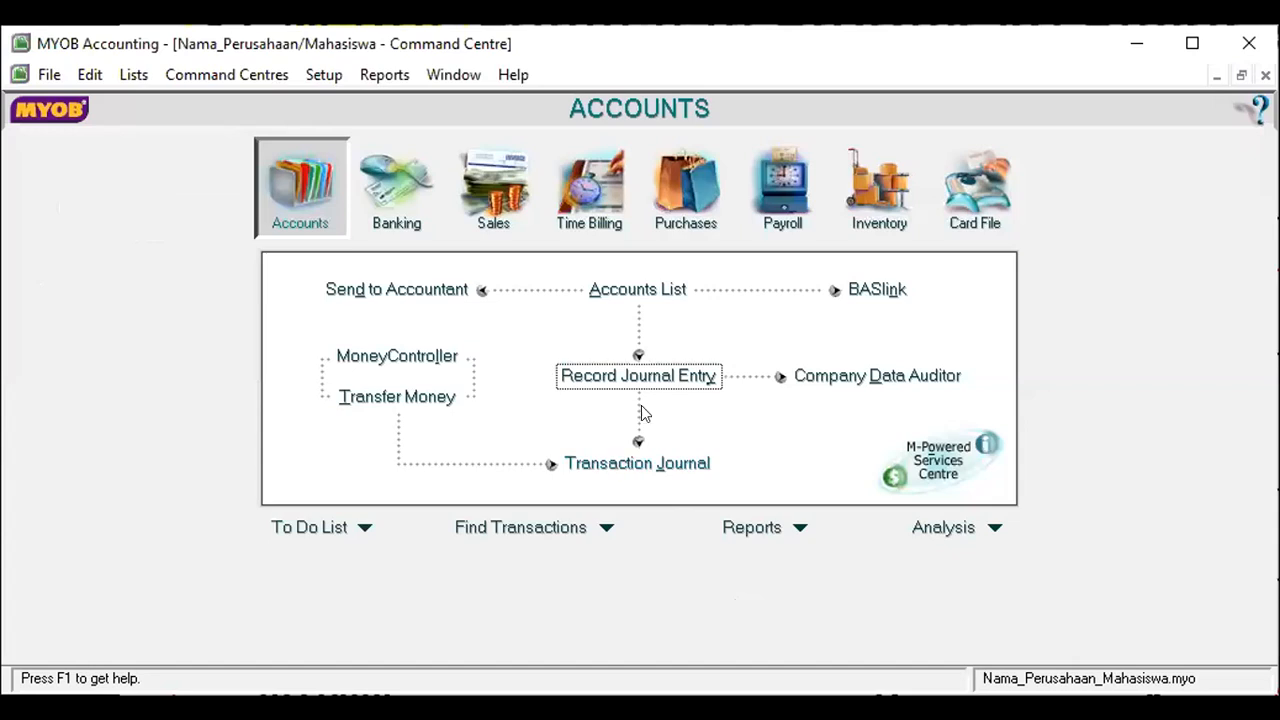
Step: Review the general transaction journal for the period from 01/04/2020 to 30/04/2020, and close it
click(630, 465)
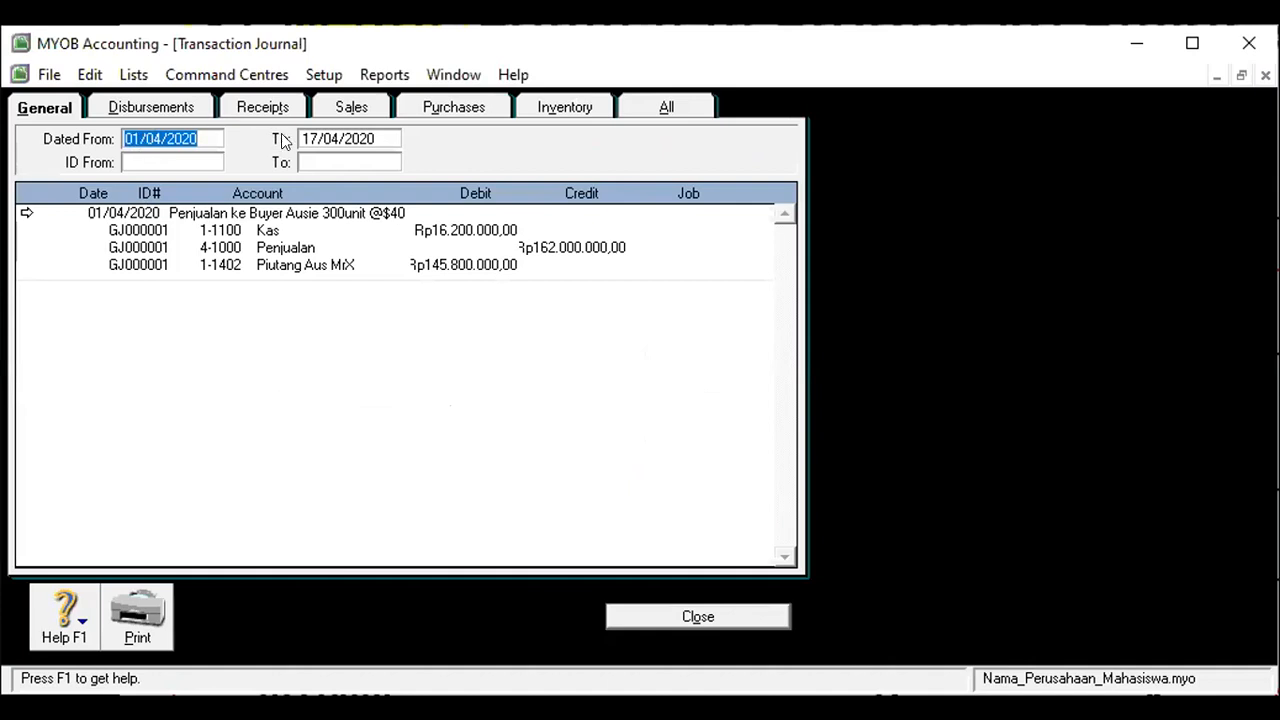
click(325, 136)
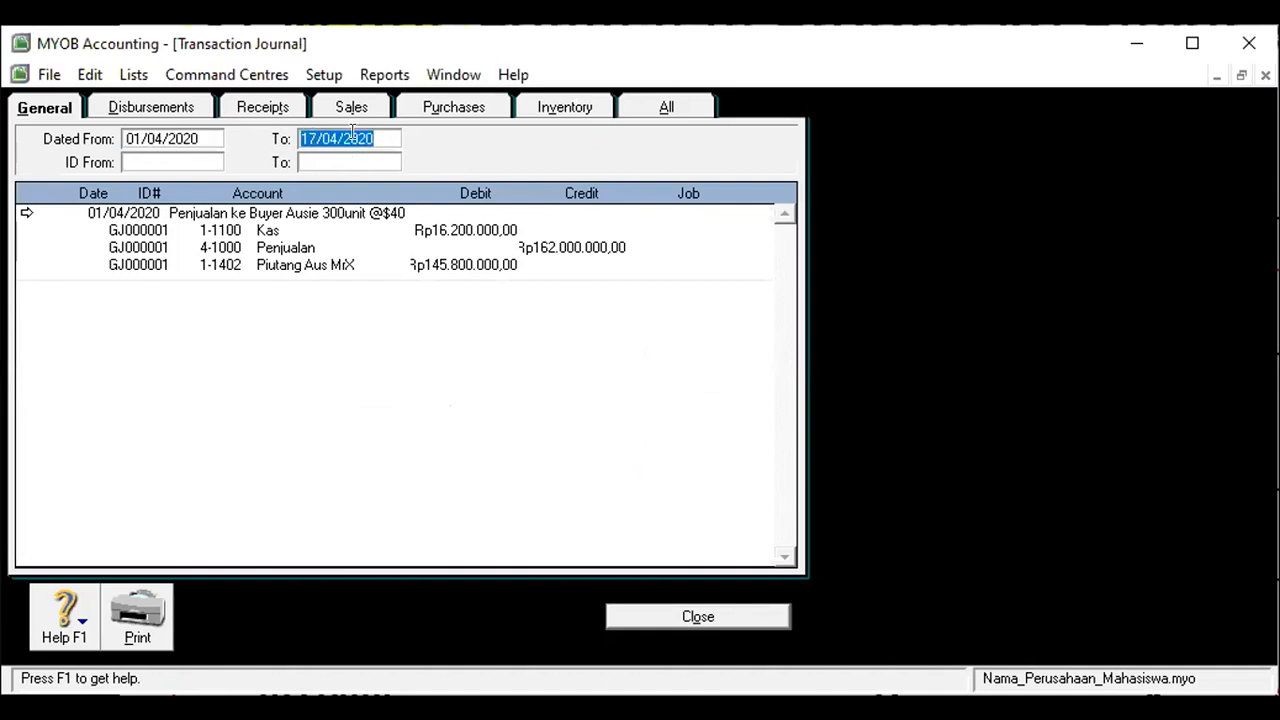
text(30/04/2020)
key(Tab)
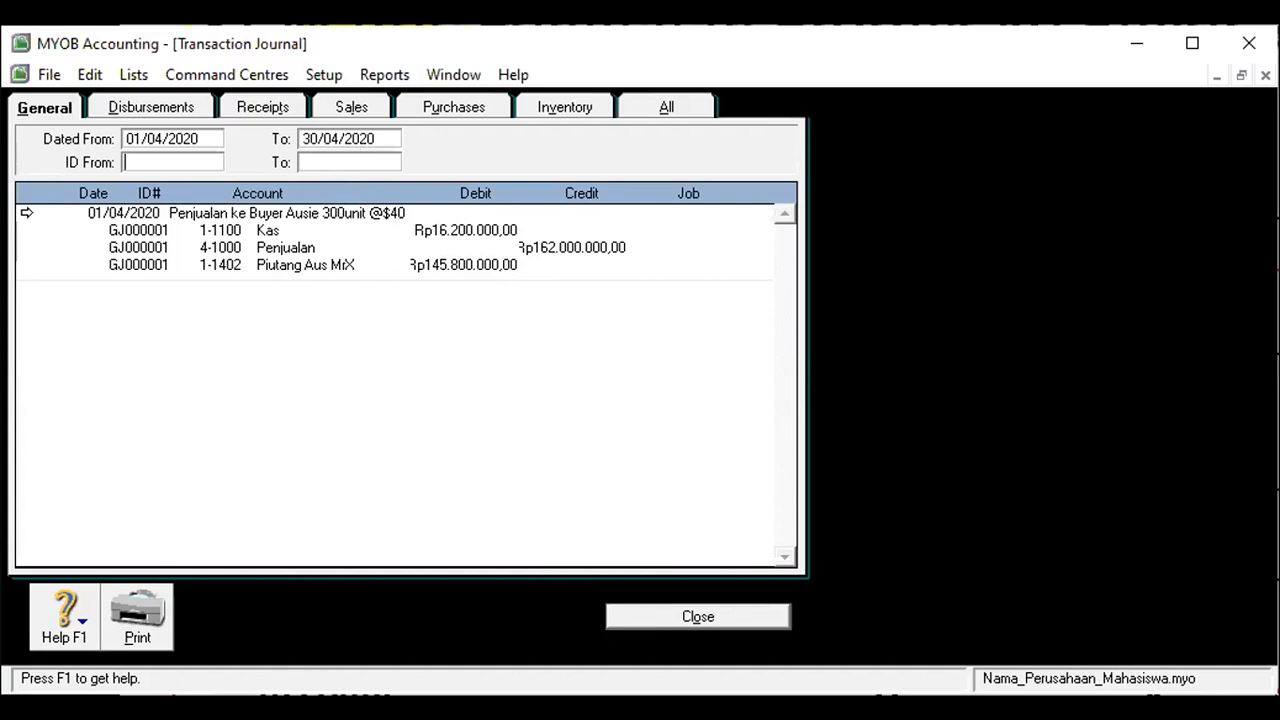
drag(670, 206, 601, 181)
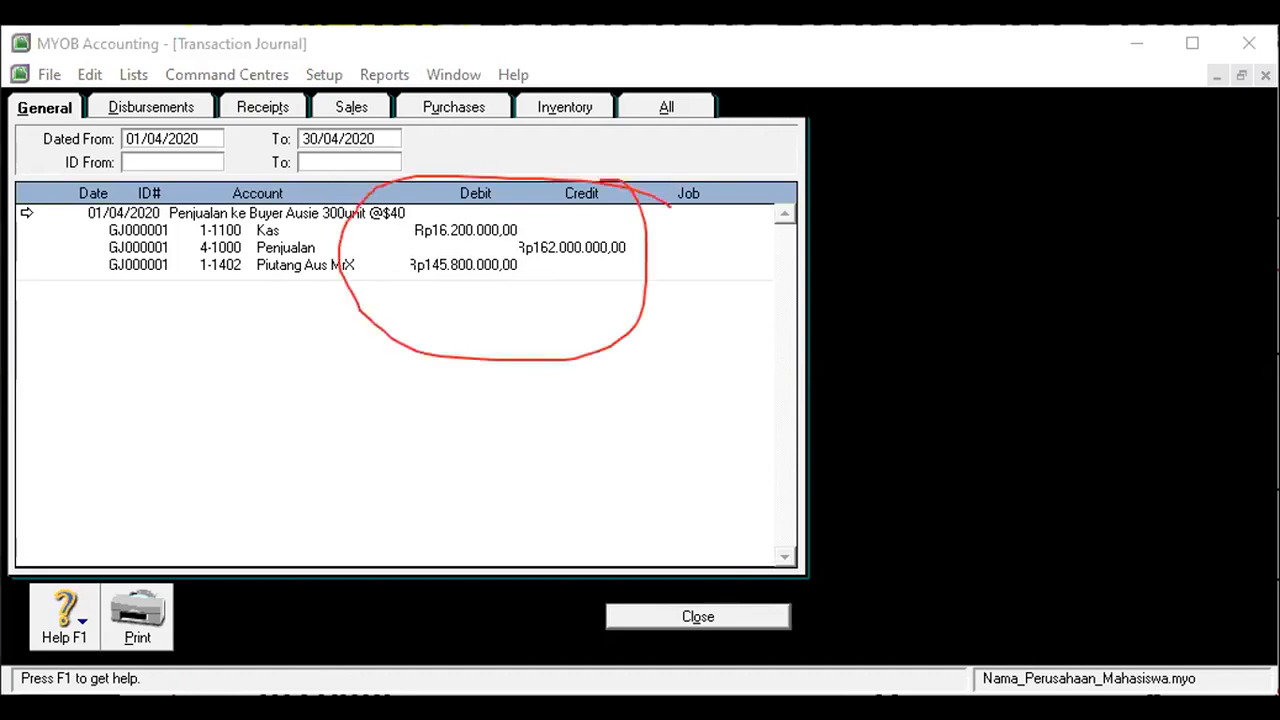
key(Escape)
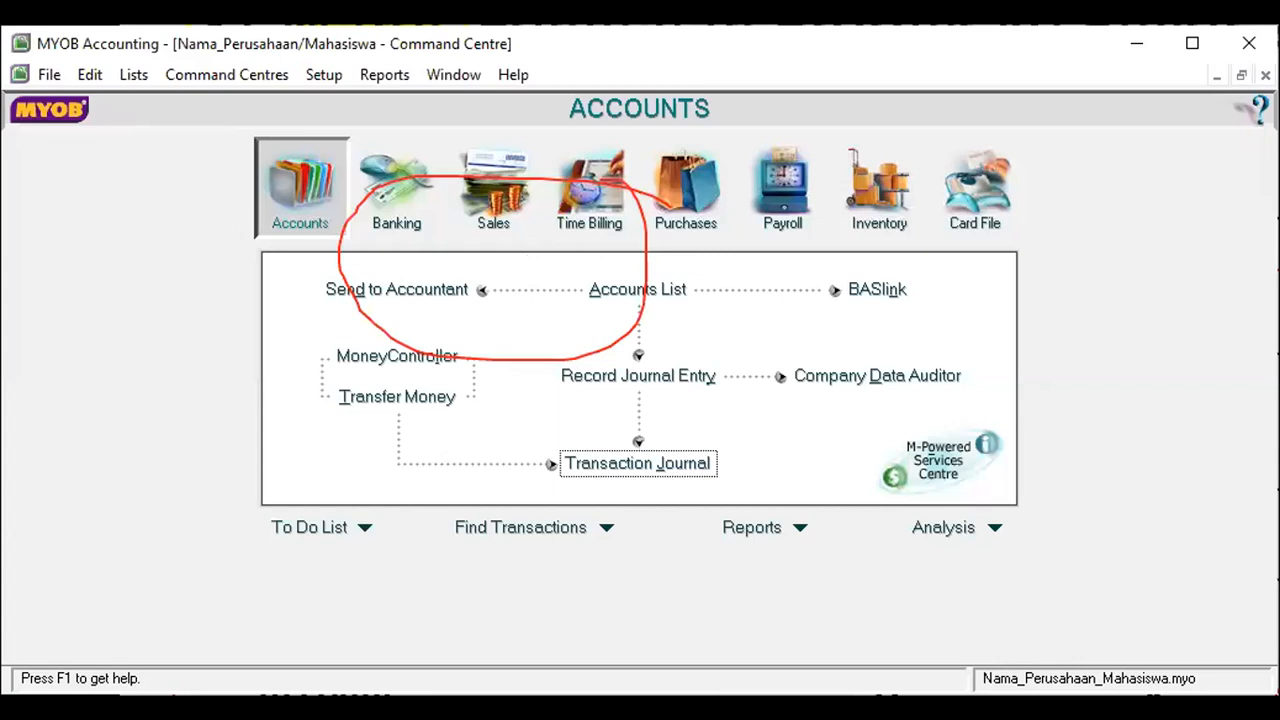
key(ctrl+z)
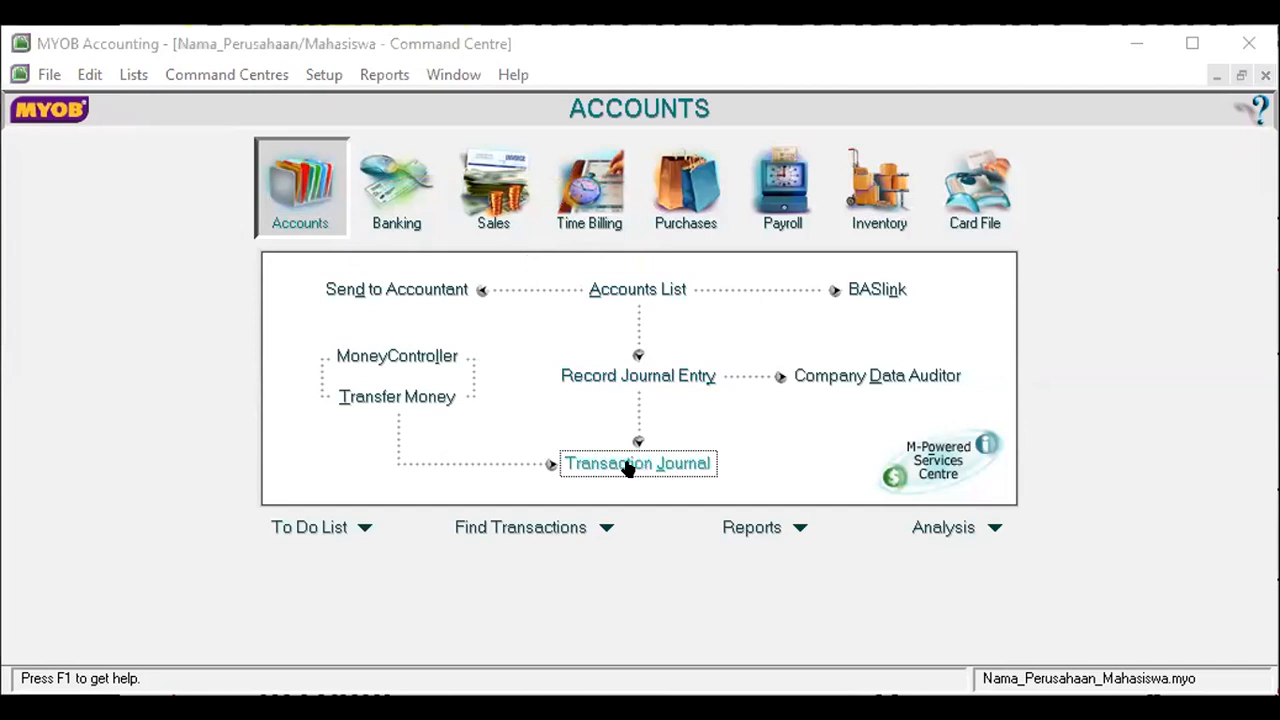
Step: Check the balances of the Penjualan income account and the Kas and Piutang Aus MrX asset accounts in the accounts list
click(634, 291)
click(402, 112)
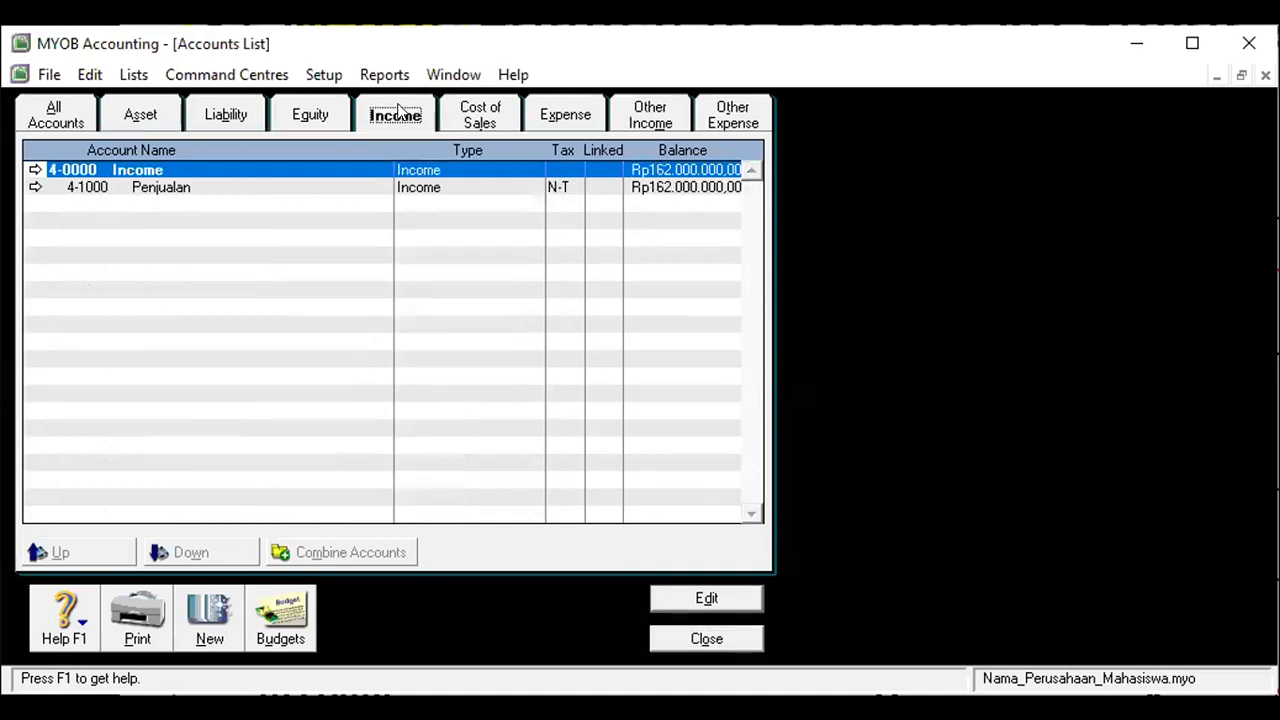
click(641, 190)
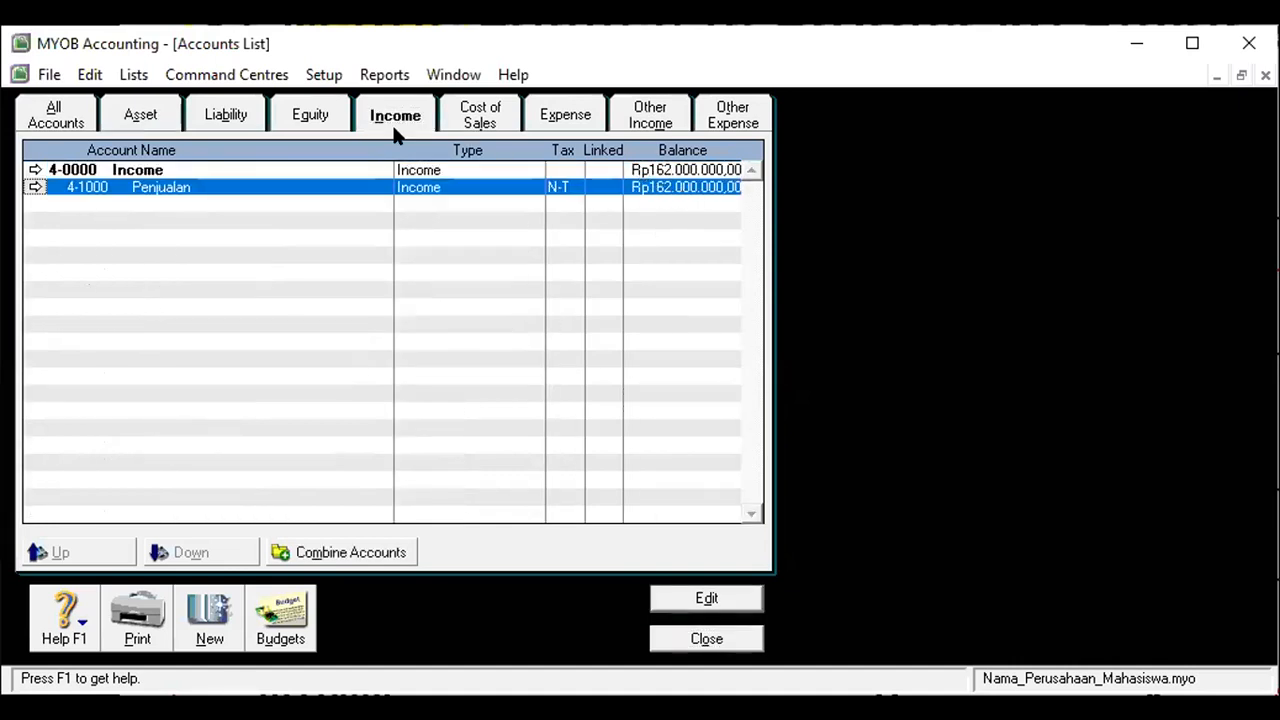
click(145, 116)
click(186, 204)
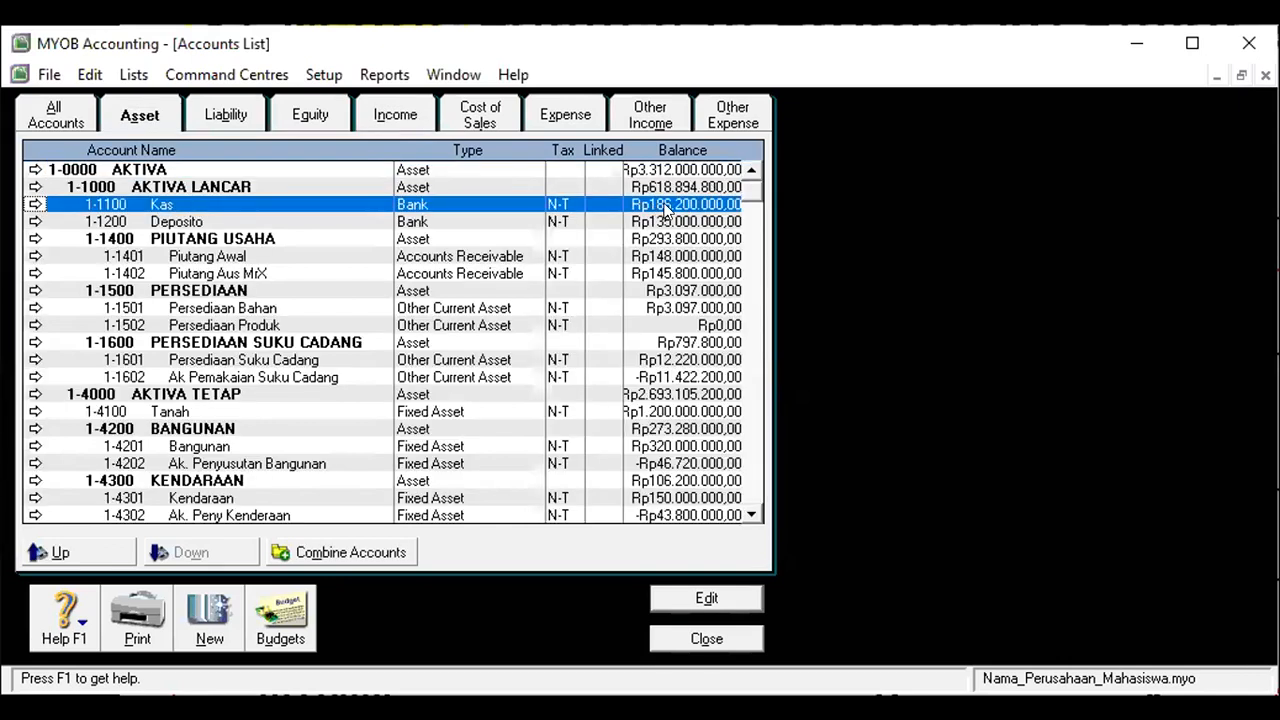
click(245, 275)
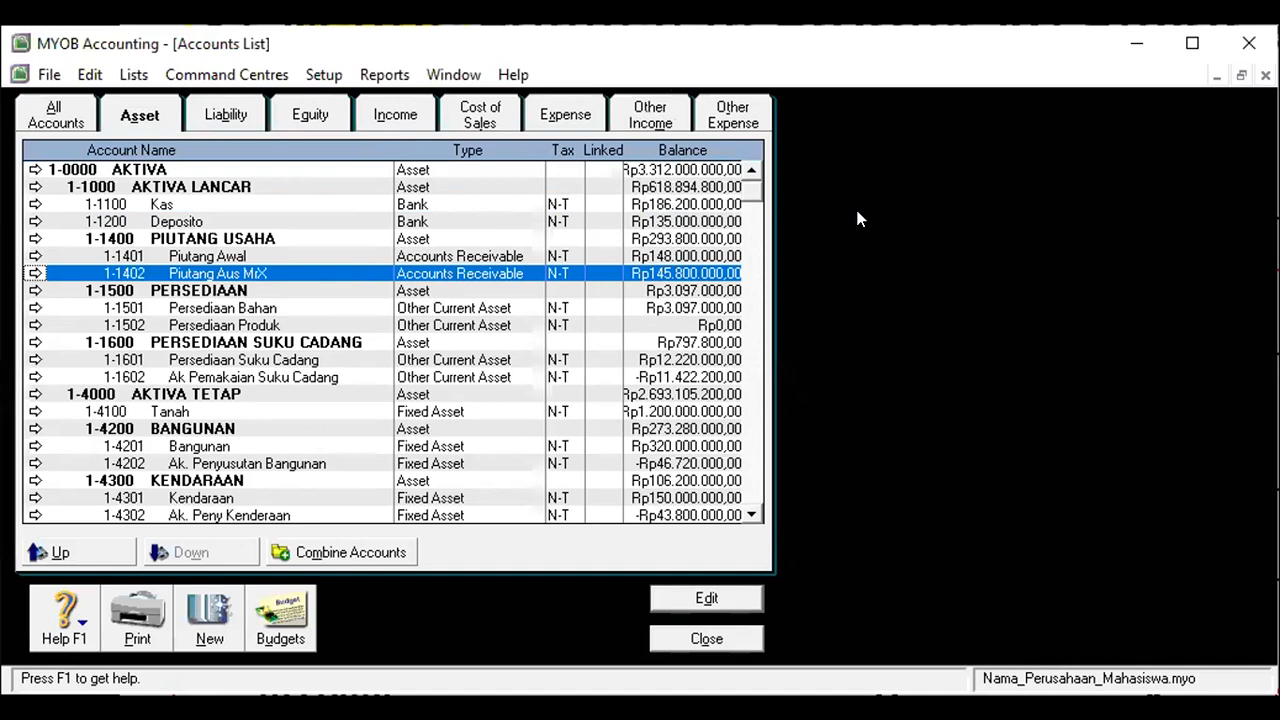
click(722, 630)
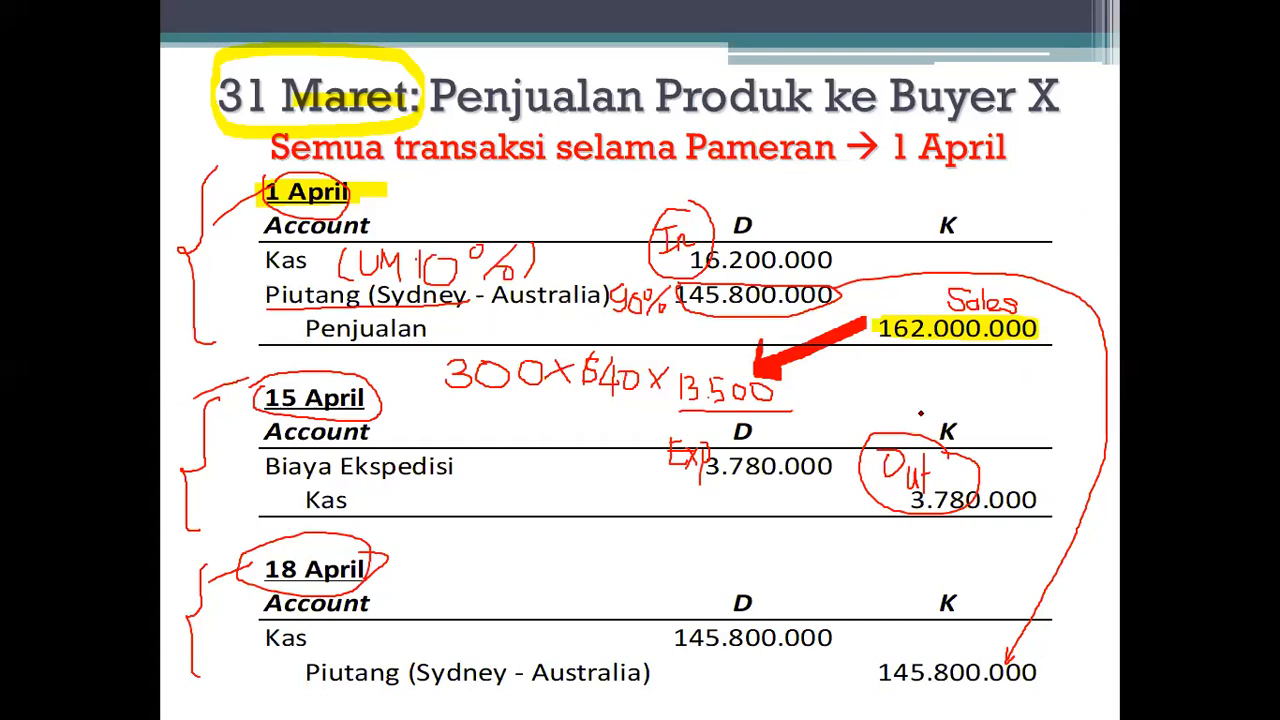
mouse_move(195, 398)
mouse_down()
mouse_move(638, 343)
mouse_move(1093, 398)
mouse_up()
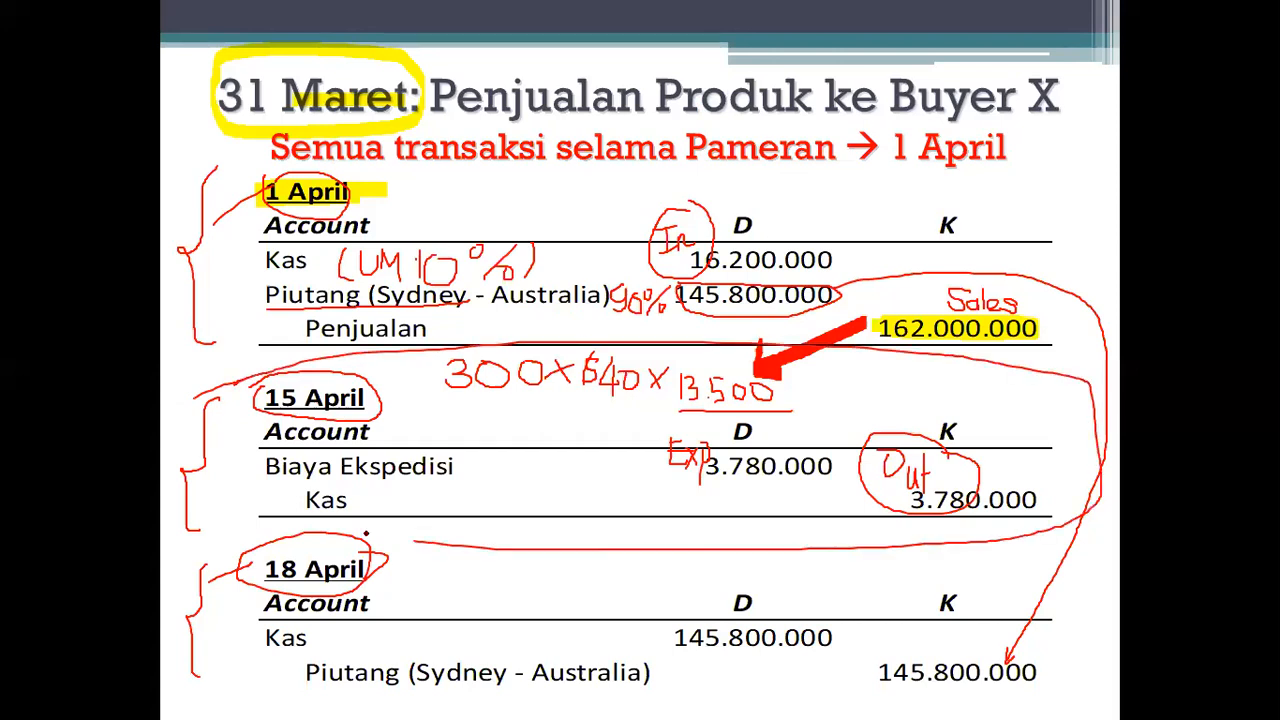